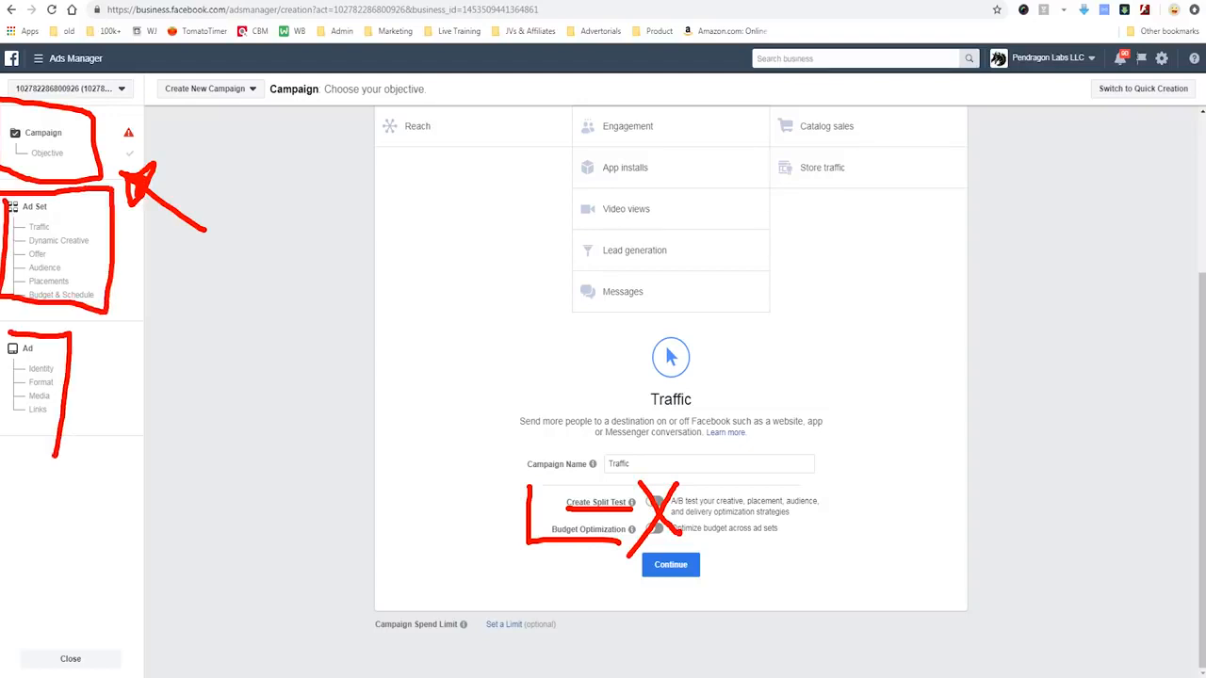
- Set a $100.00 USD spend limit for the campaign, name it Traffic DEMO and continue to the ad set
{"action": "left_click", "coordinate": [504, 625]}
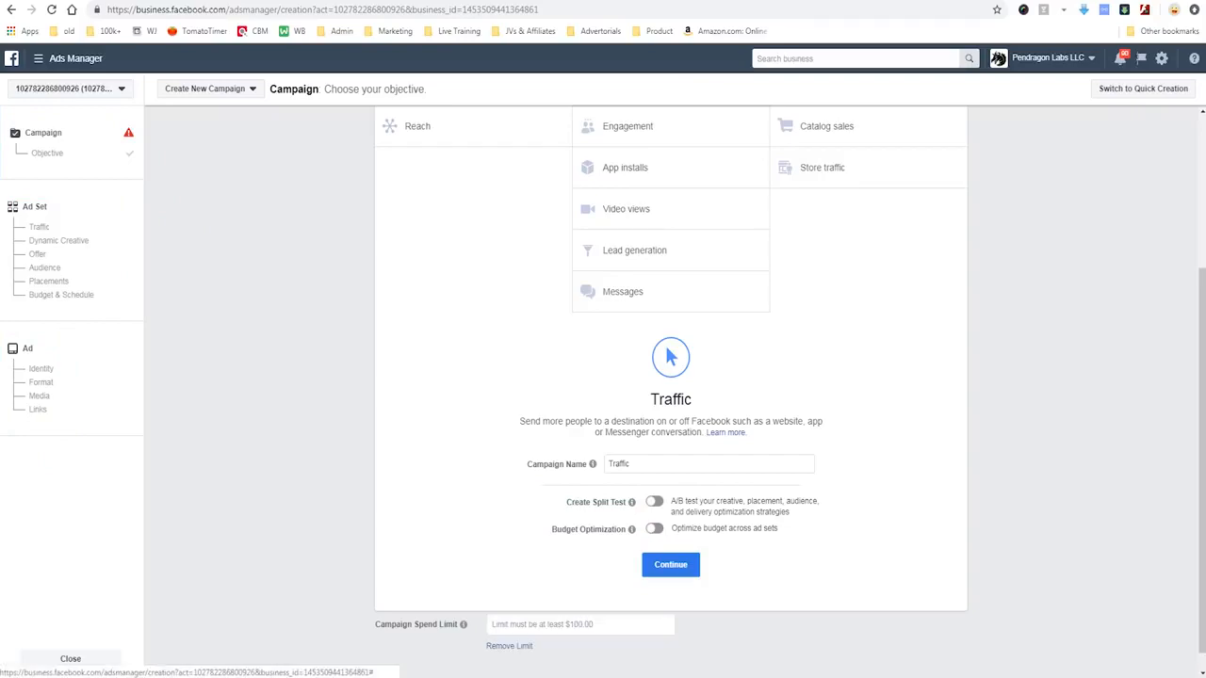
{"action": "left_click", "coordinate": [514, 624]}
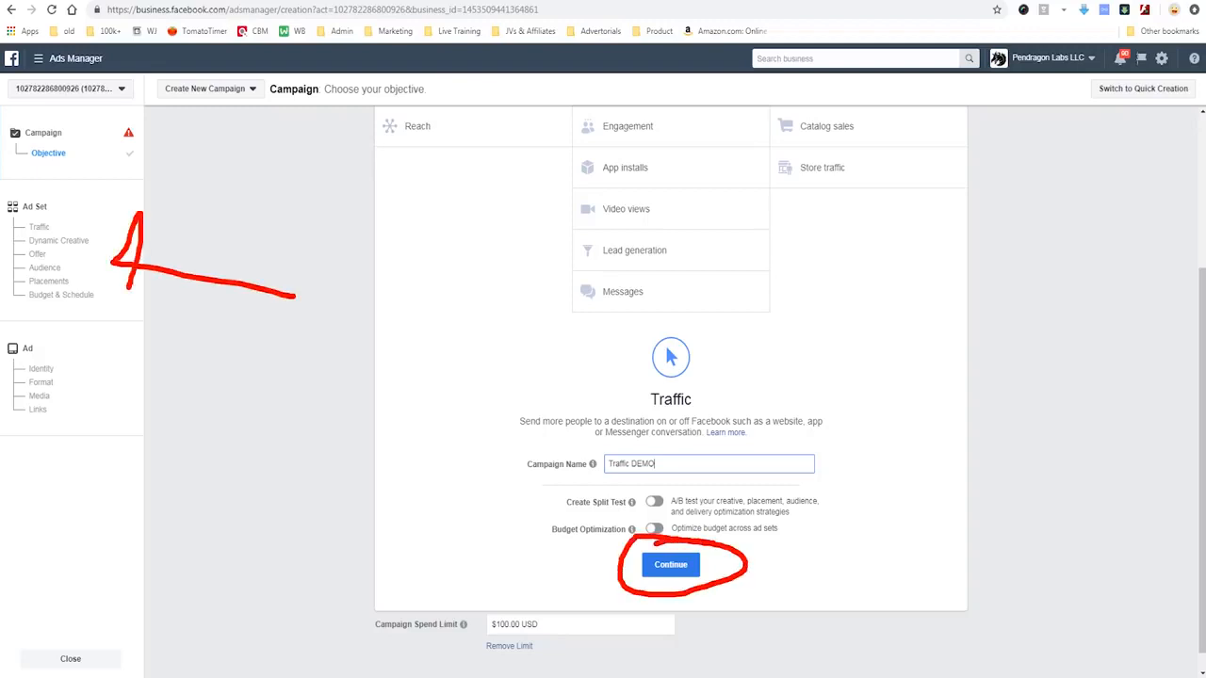
{"action": "left_click", "coordinate": [671, 564]}
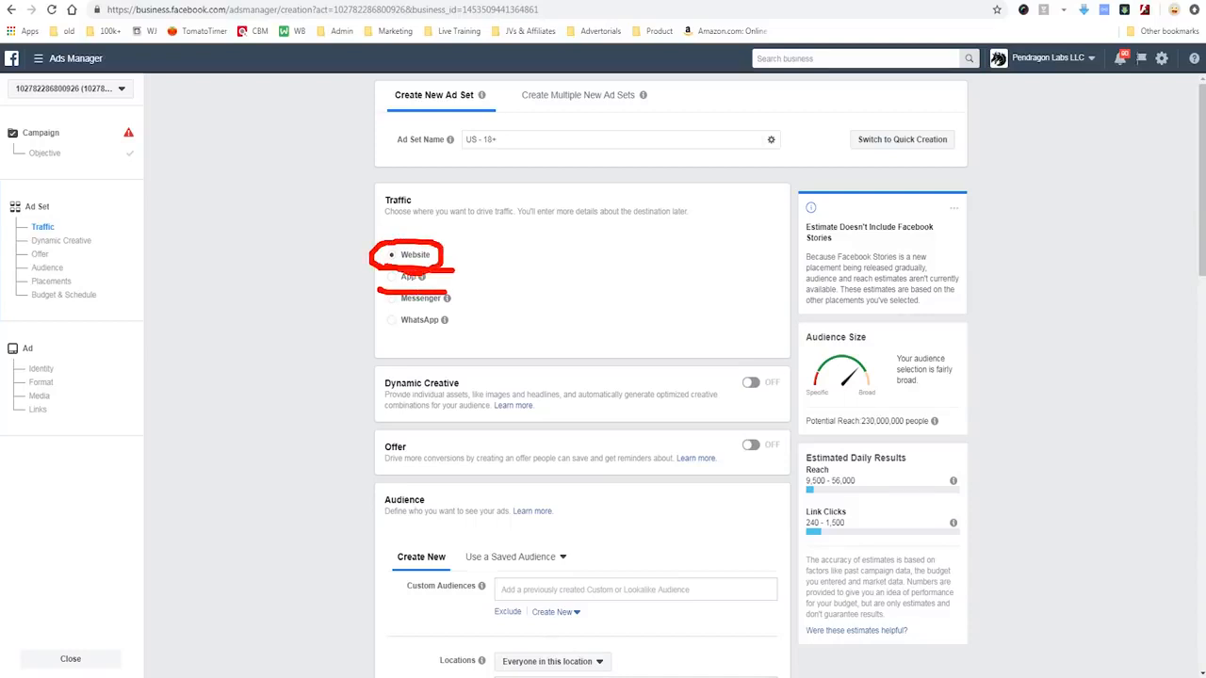
- Add the country Canada to the ad set's audience locations alongside the United States
{"action": "mouse_move", "coordinate": [444, 320]}
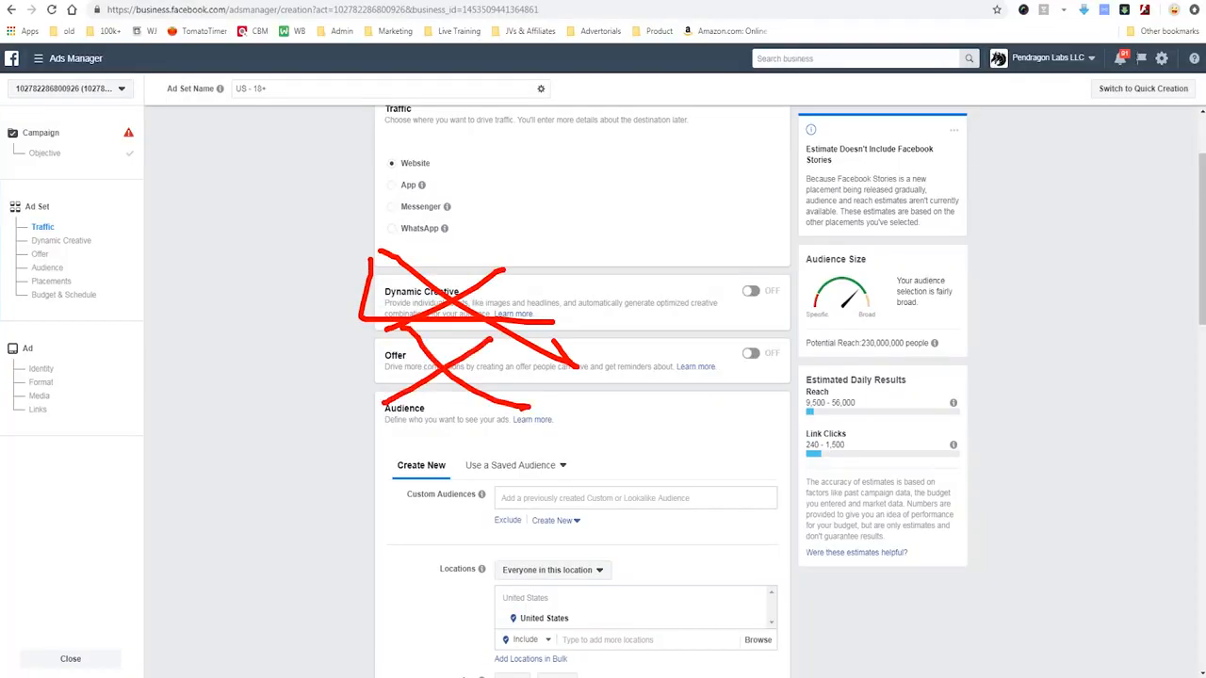
{"action": "scroll", "coordinate": [583, 376], "scroll_direction": "down", "scroll_amount": 2}
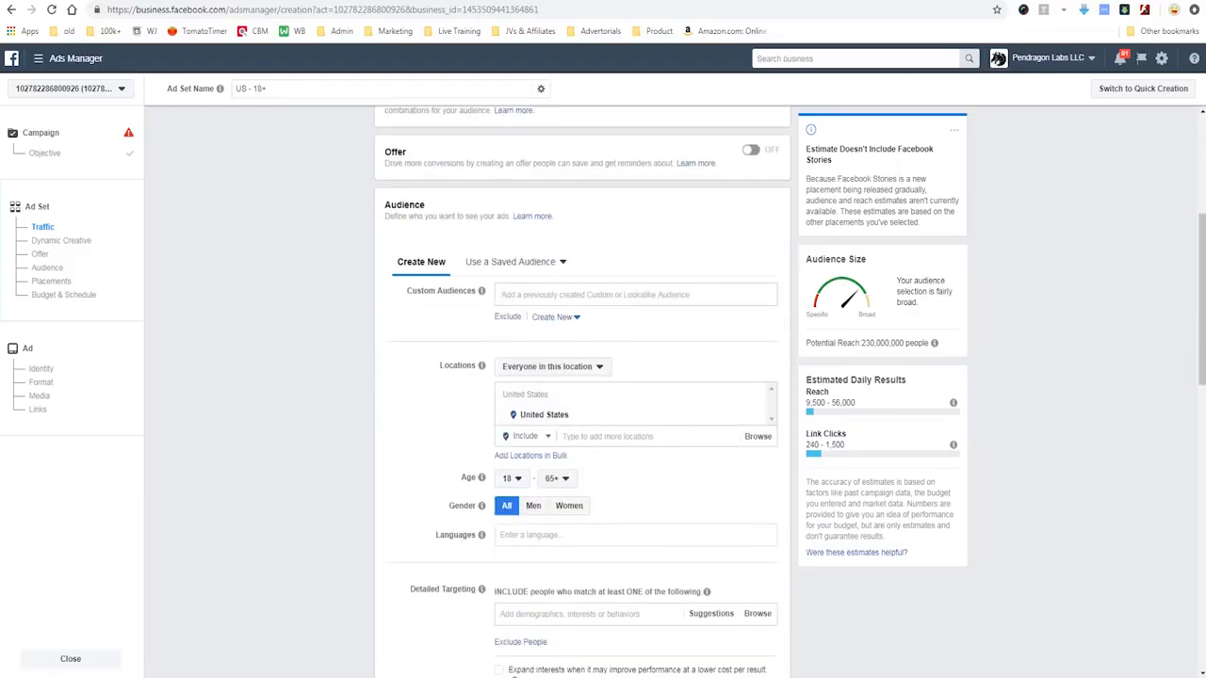
{"action": "scroll", "coordinate": [583, 396], "scroll_direction": "down", "scroll_amount": 1}
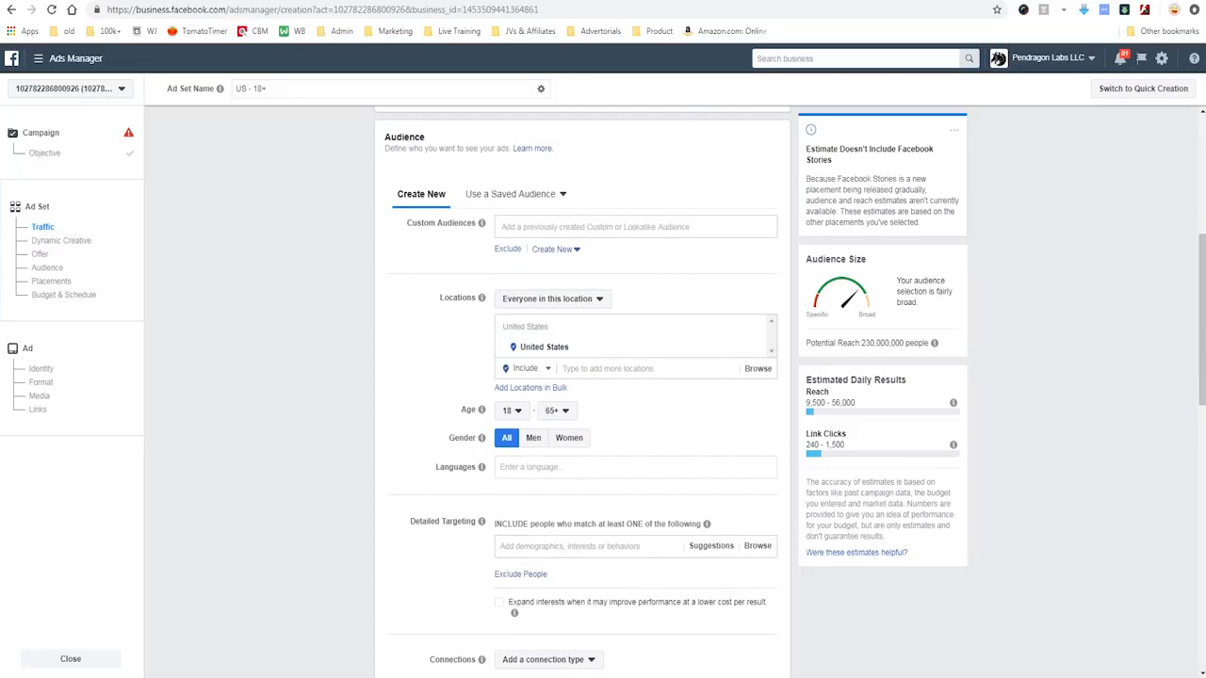
{"action": "left_click", "coordinate": [607, 368]}
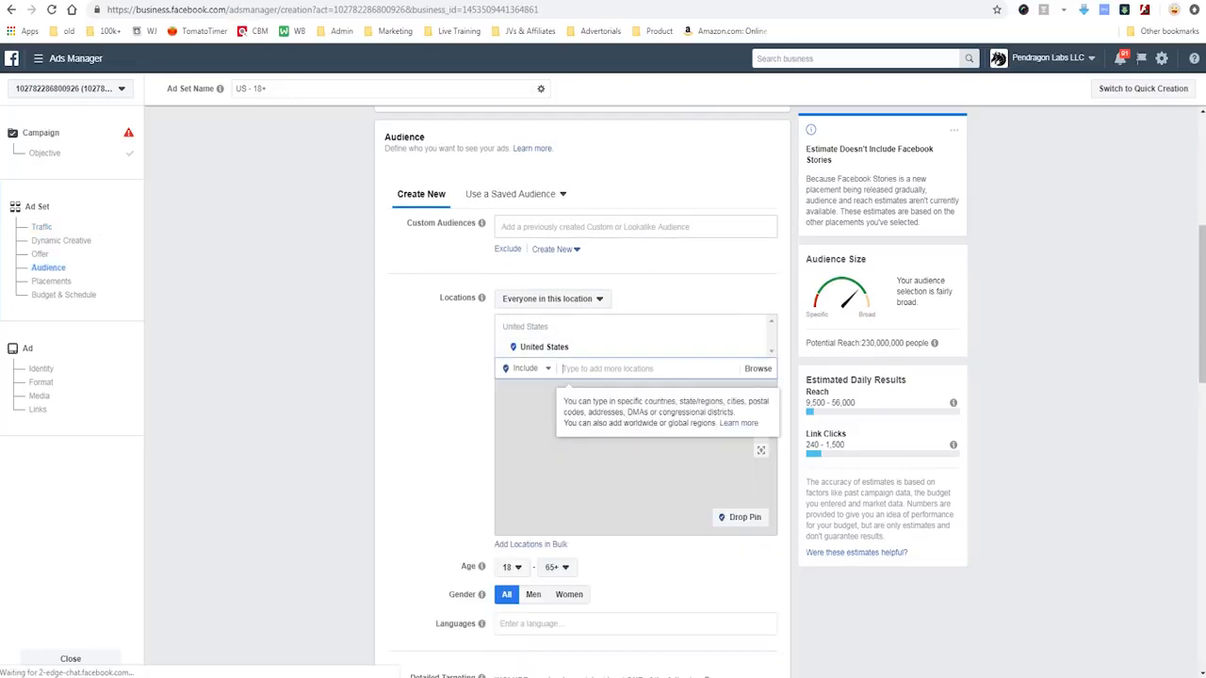
{"action": "type", "text": "canada"}
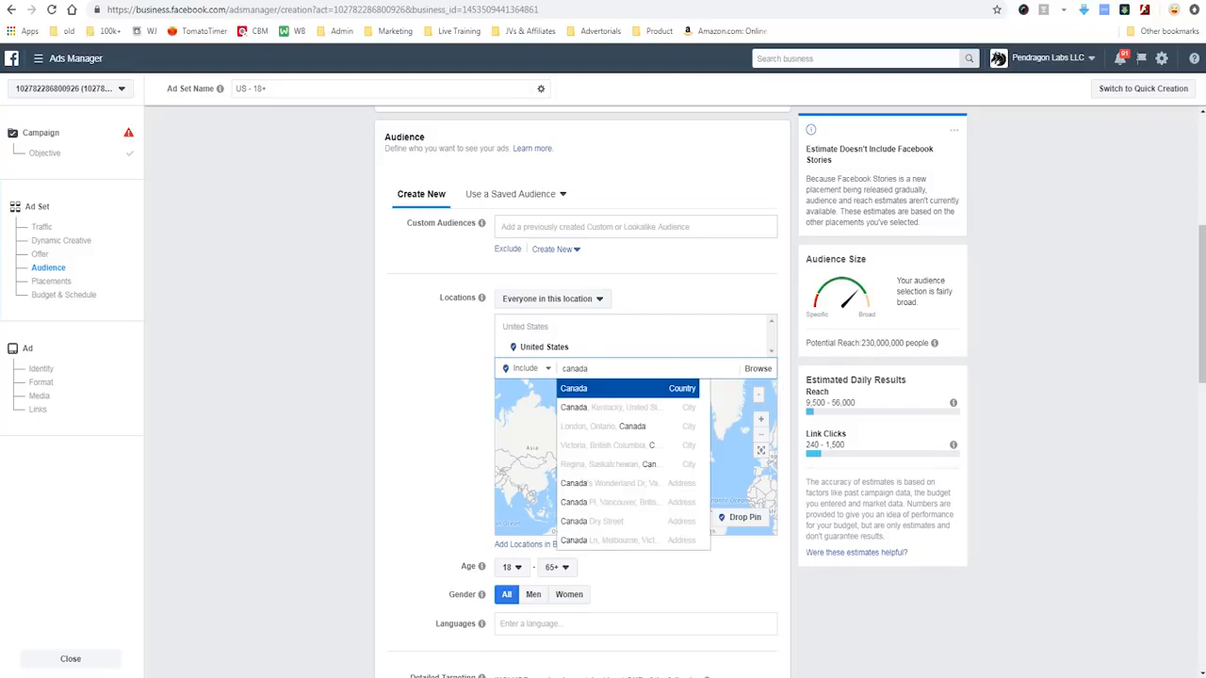
{"action": "key", "text": "Return"}
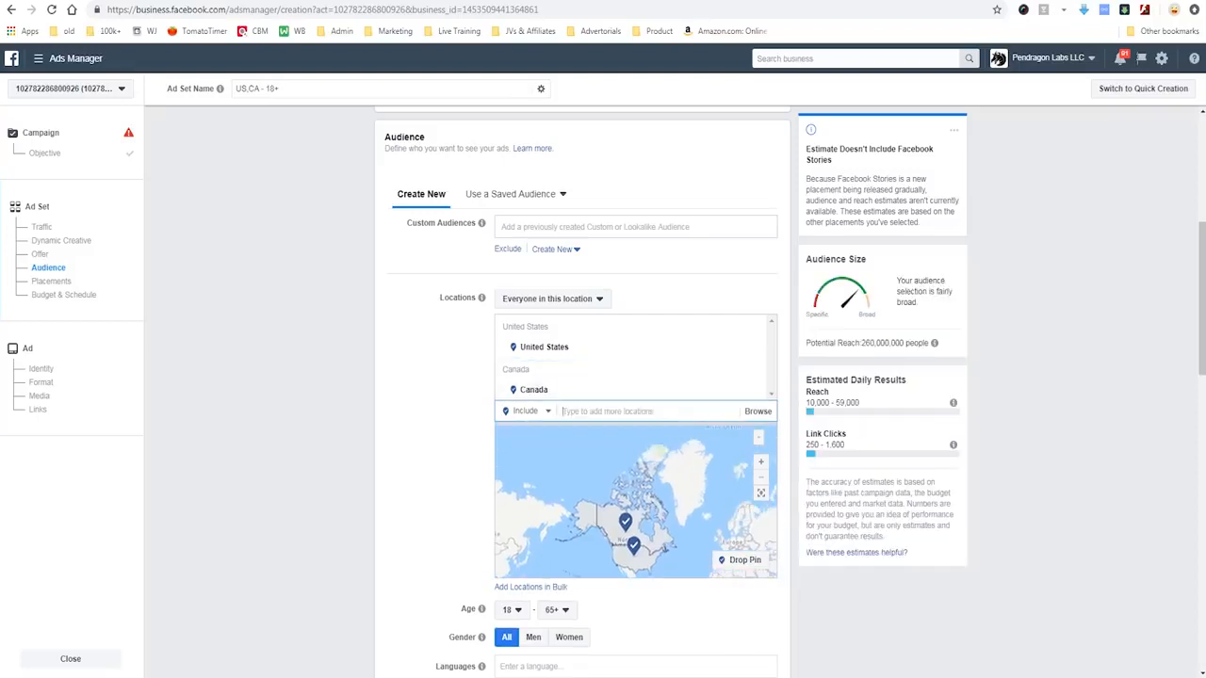
- Limit the audience to women with a minimum age of 35 and the language English (All)
{"action": "scroll", "coordinate": [582, 391], "scroll_direction": "down", "scroll_amount": 2}
{"action": "left_click", "coordinate": [512, 475]}
{"action": "scroll", "coordinate": [519, 358], "scroll_direction": "down", "scroll_amount": 2}
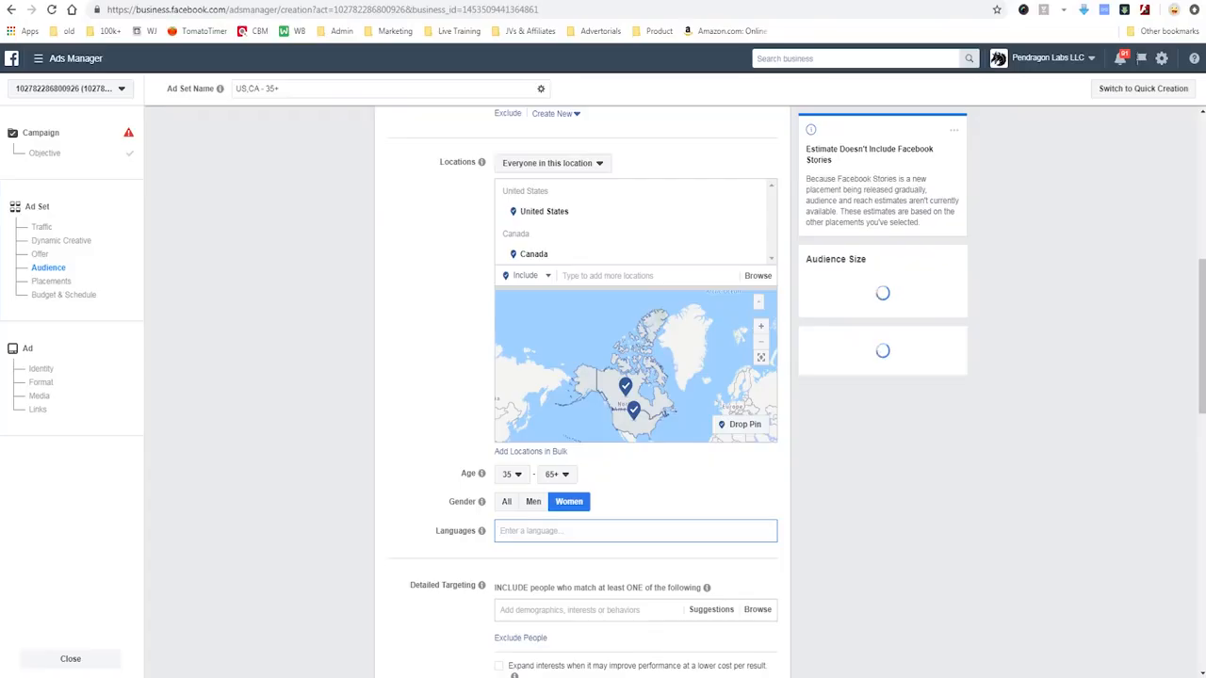
{"action": "type", "text": "english"}
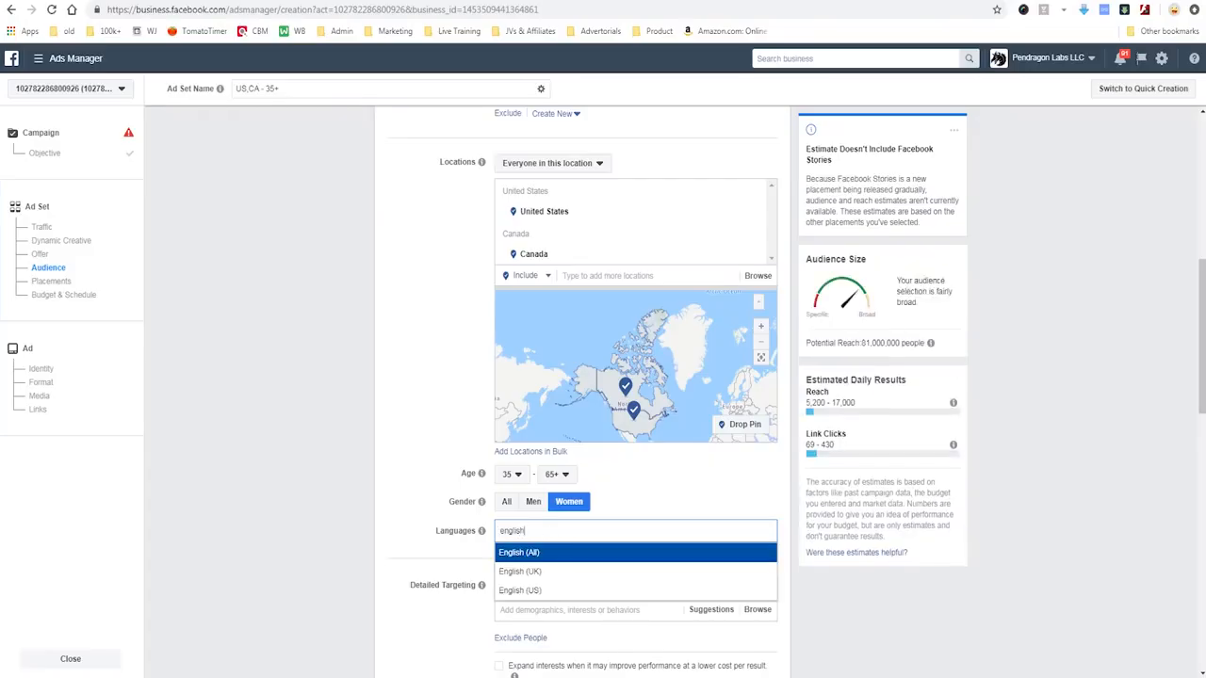
{"action": "key", "text": "Return"}
- Add the Coffee interest under Food and drink > Beverages to the audience's detailed targeting
{"action": "scroll", "coordinate": [603, 377], "scroll_direction": "down", "scroll_amount": 2}
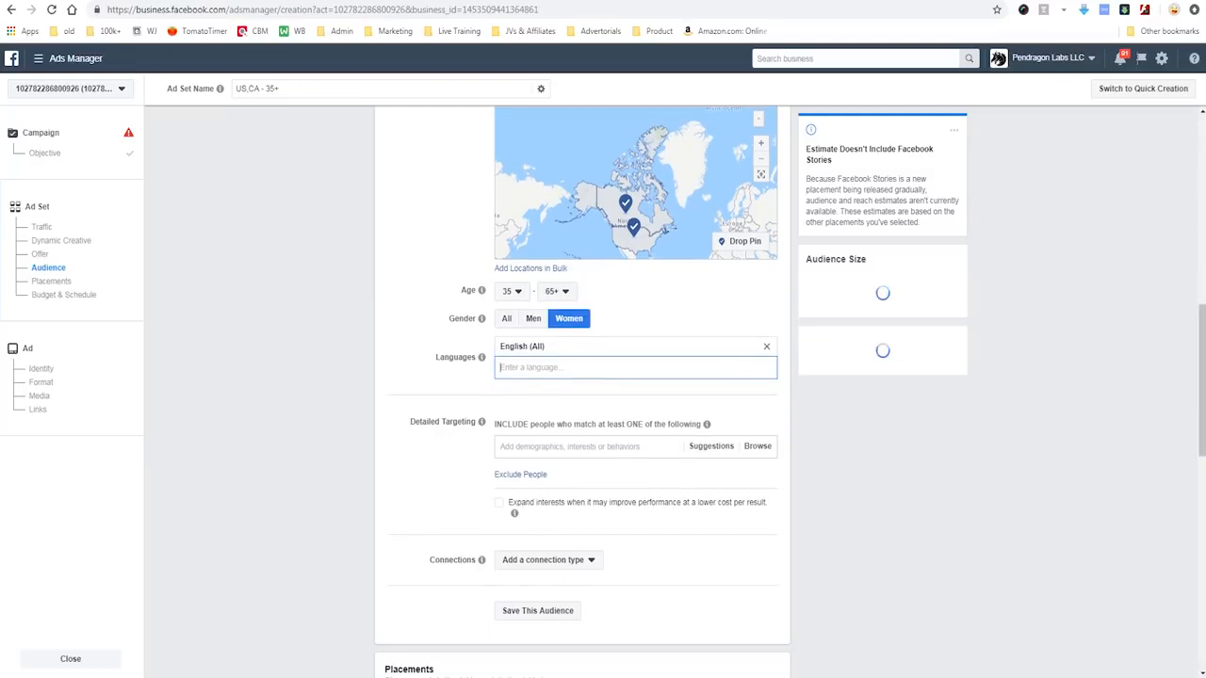
{"action": "left_click", "coordinate": [569, 427]}
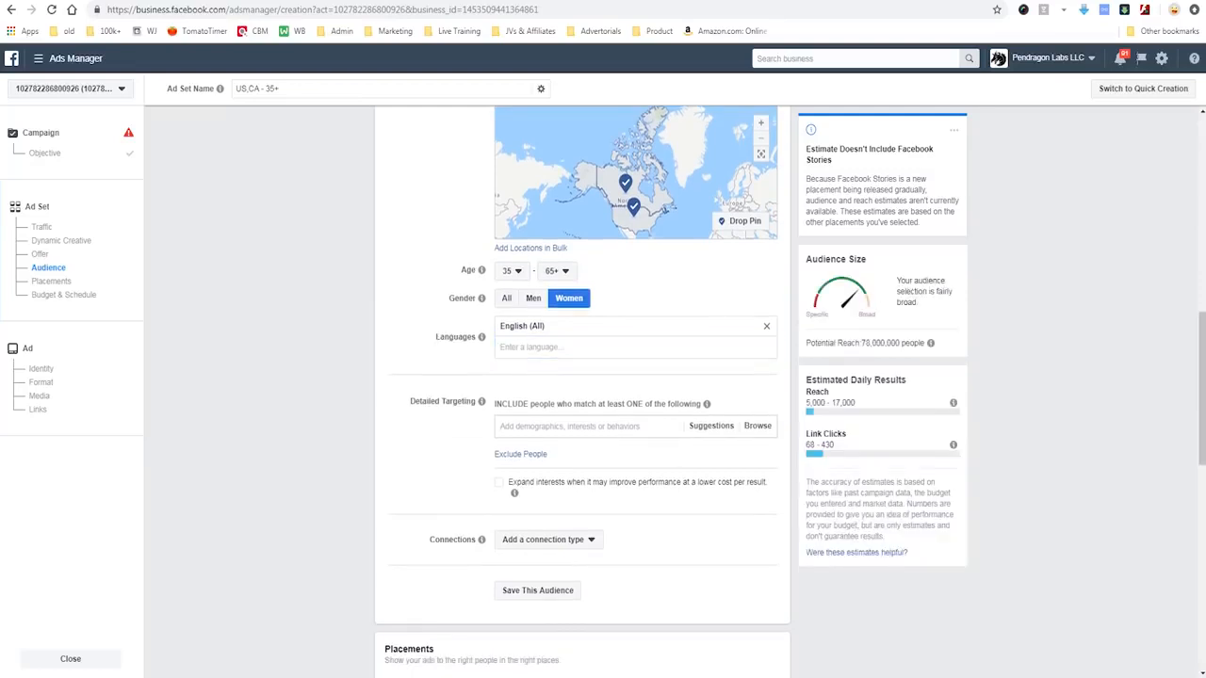
{"action": "mouse_move", "coordinate": [399, 375]}
{"action": "left_mouse_down"}
{"action": "mouse_move", "coordinate": [399, 443]}
{"action": "mouse_move", "coordinate": [622, 527]}
{"action": "left_mouse_up"}
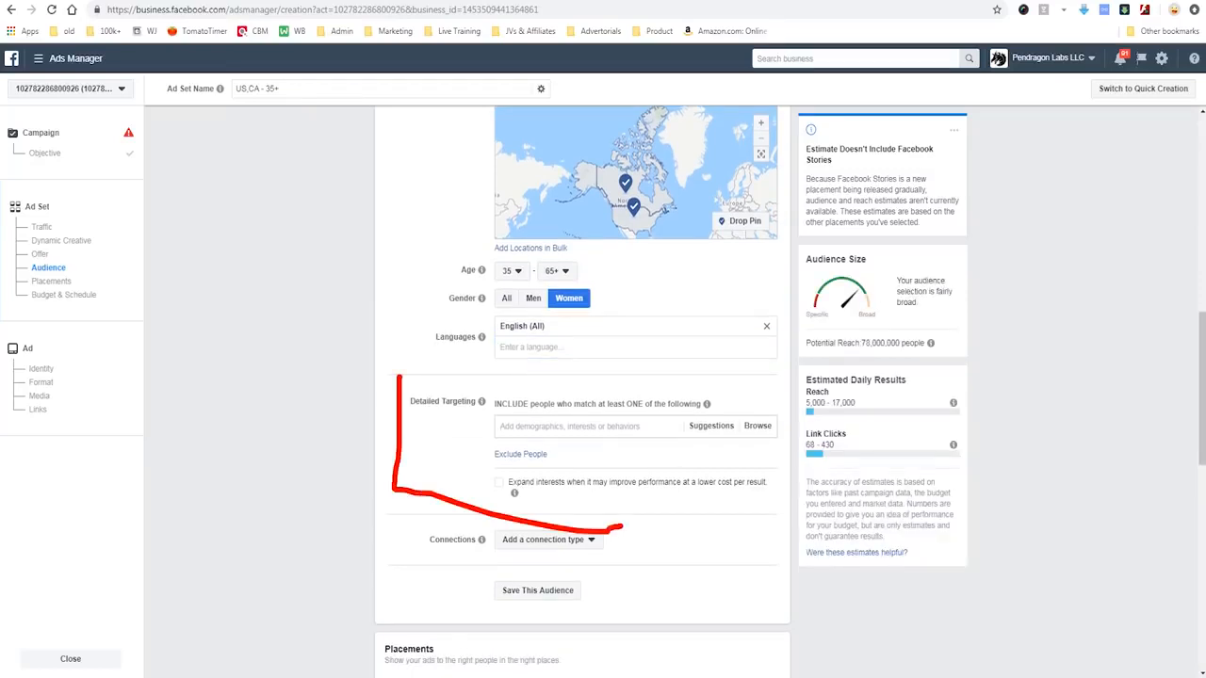
{"action": "left_click_drag", "start_coordinate": [400, 375], "coordinate": [534, 373]}
{"action": "mouse_move", "coordinate": [302, 418]}
{"action": "left_mouse_down"}
{"action": "mouse_move", "coordinate": [387, 412]}
{"action": "mouse_move", "coordinate": [363, 416]}
{"action": "left_mouse_up"}
{"action": "key", "text": "Escape"}
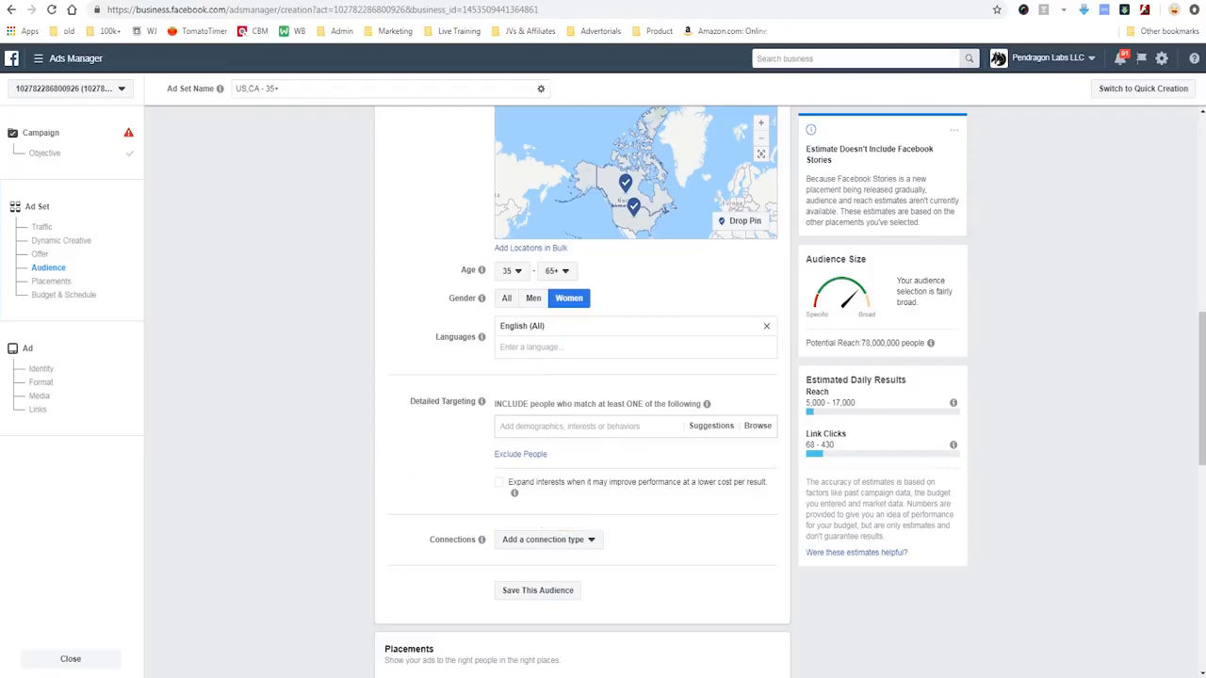
{"action": "type", "text": "coffee"}
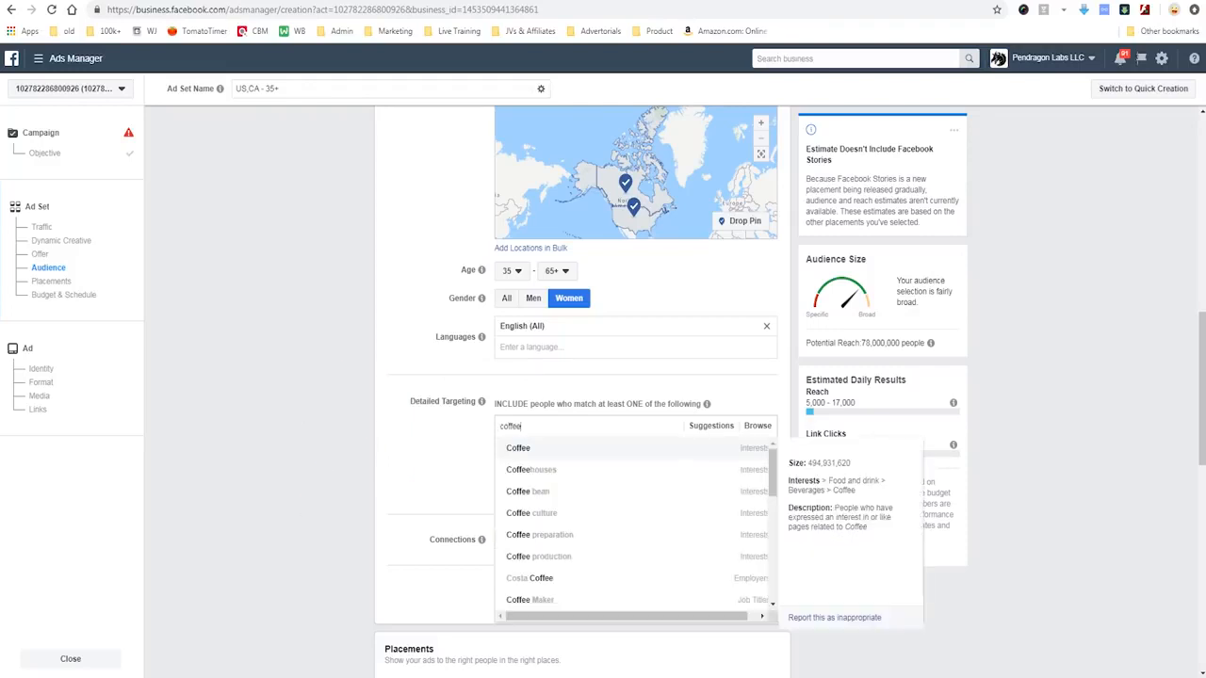
{"action": "key", "text": "Down"}
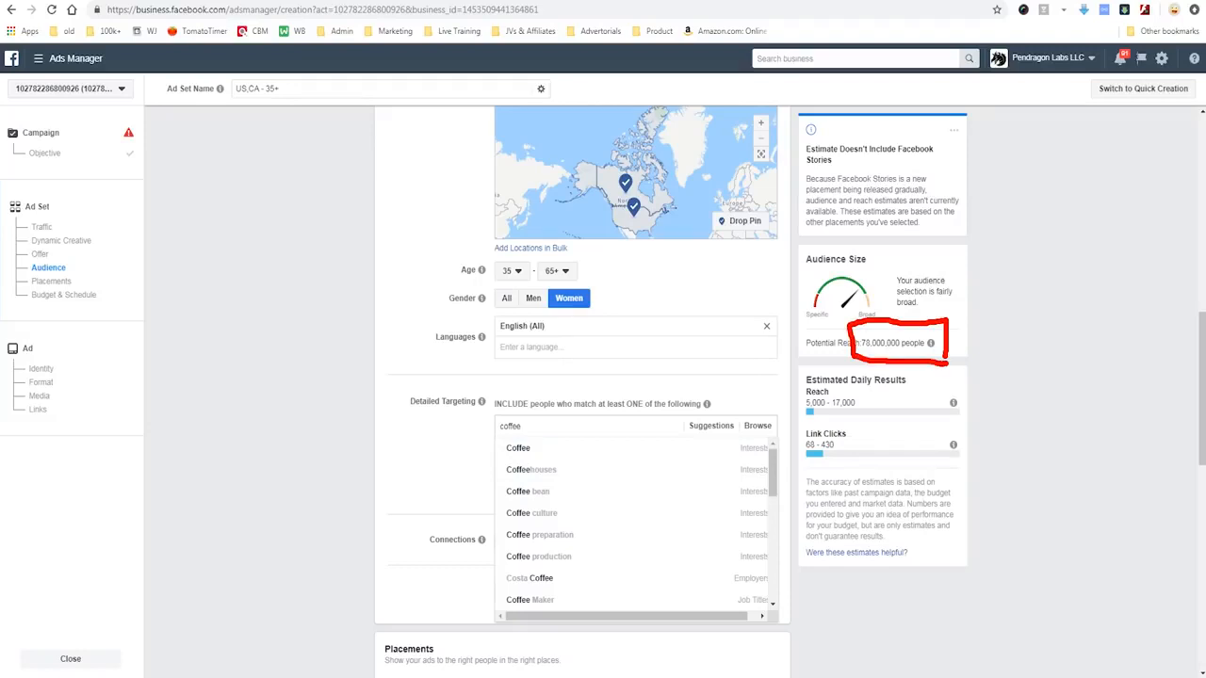
{"action": "key", "text": "Escape"}
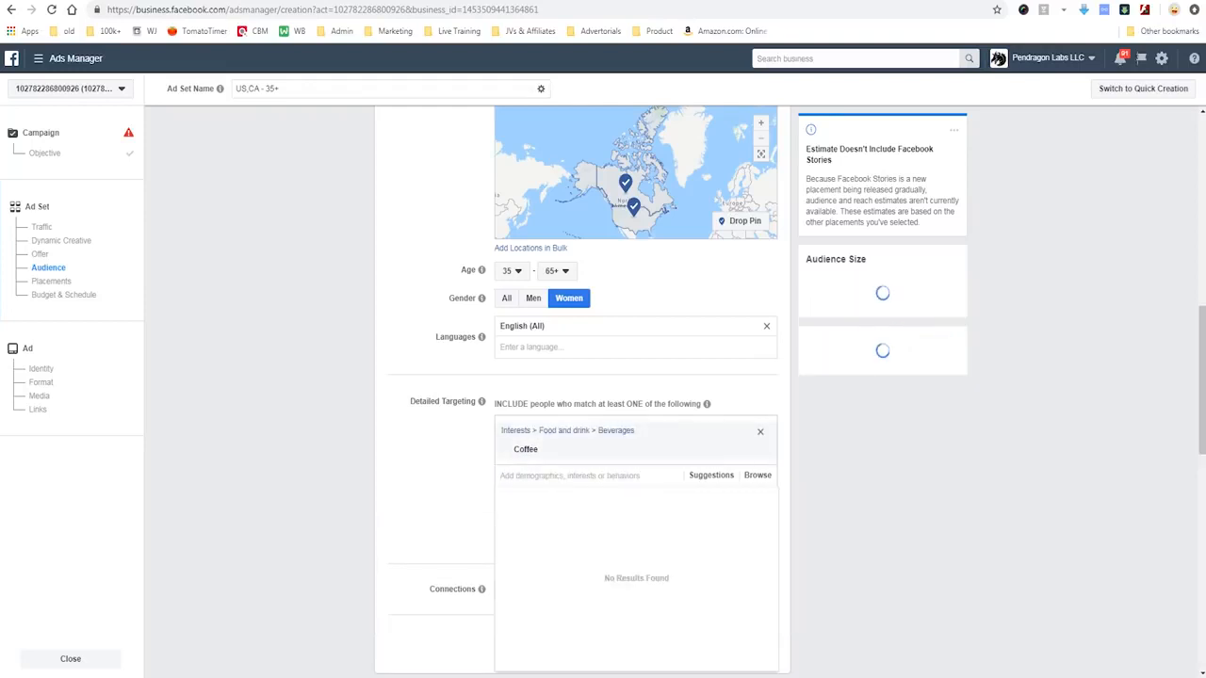
- Search for more coffee interests and add Specialty coffee to the detailed targeting
{"action": "mouse_move", "coordinate": [931, 343]}
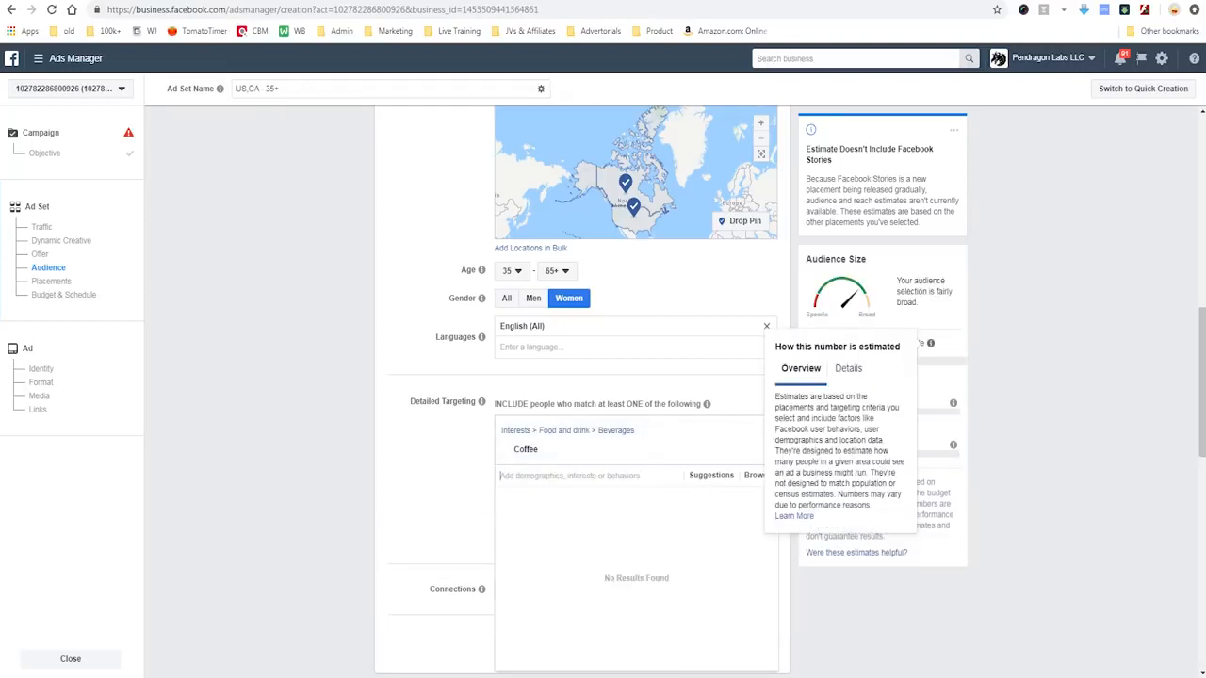
{"action": "mouse_move", "coordinate": [950, 339]}
{"action": "left_mouse_down"}
{"action": "mouse_move", "coordinate": [937, 320]}
{"action": "mouse_move", "coordinate": [861, 331]}
{"action": "mouse_move", "coordinate": [851, 360]}
{"action": "mouse_move", "coordinate": [950, 356]}
{"action": "mouse_move", "coordinate": [941, 322]}
{"action": "left_mouse_up"}
{"action": "mouse_move", "coordinate": [1055, 279]}
{"action": "left_mouse_down"}
{"action": "mouse_move", "coordinate": [966, 330]}
{"action": "mouse_move", "coordinate": [989, 354]}
{"action": "left_mouse_up"}
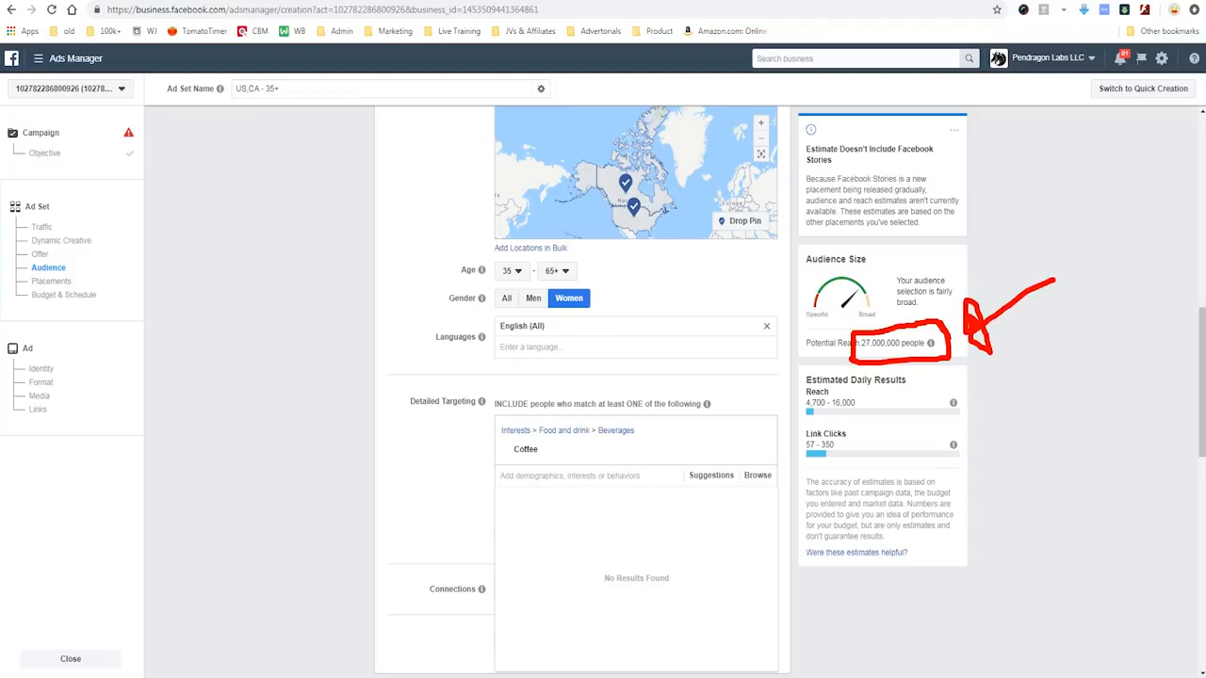
{"action": "key", "text": "Escape"}
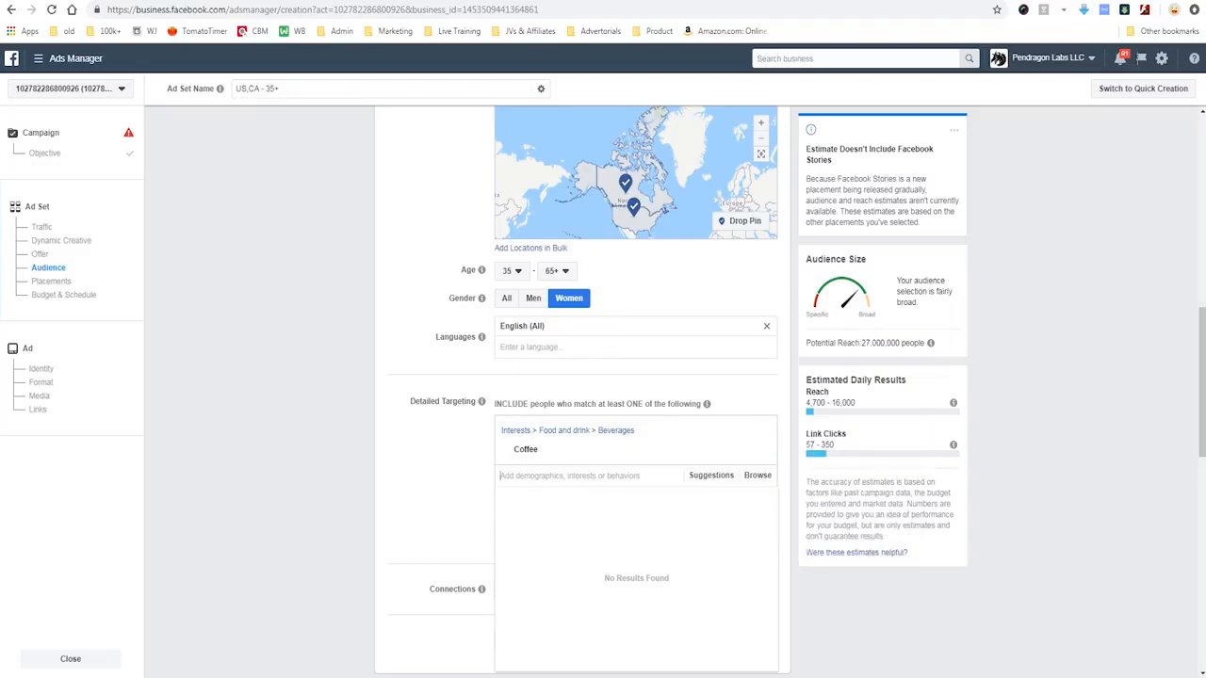
{"action": "type", "text": "coffee"}
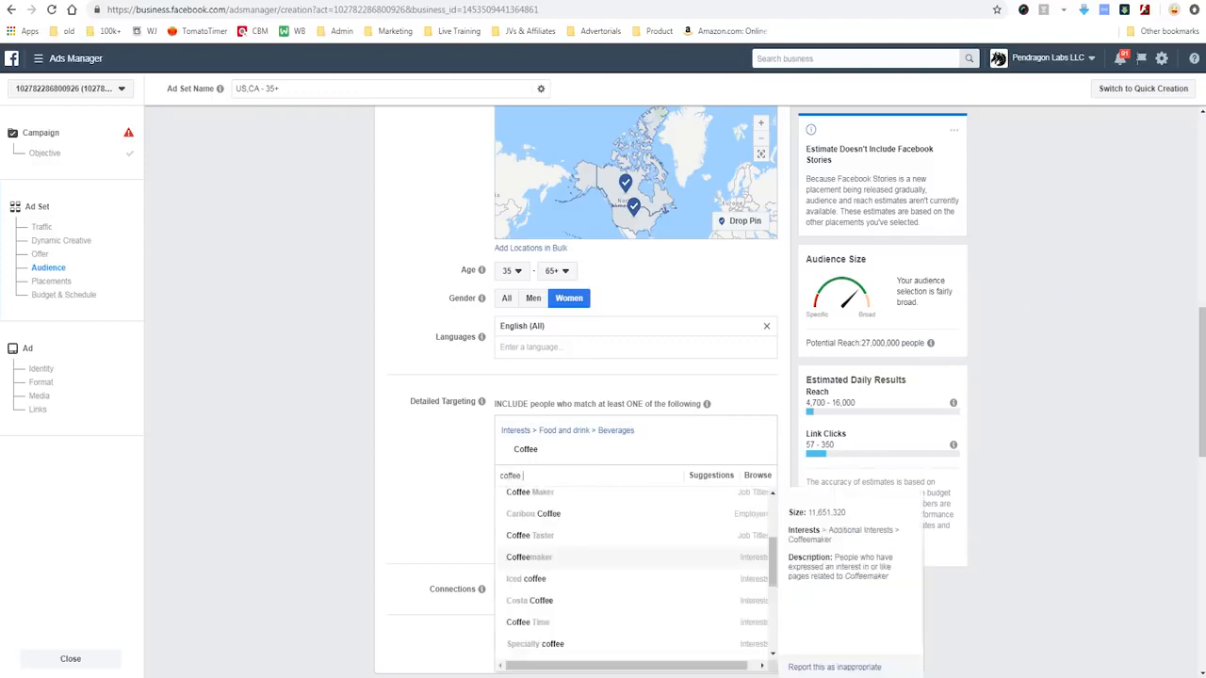
{"action": "scroll", "coordinate": [636, 575], "scroll_direction": "down", "scroll_amount": 3}
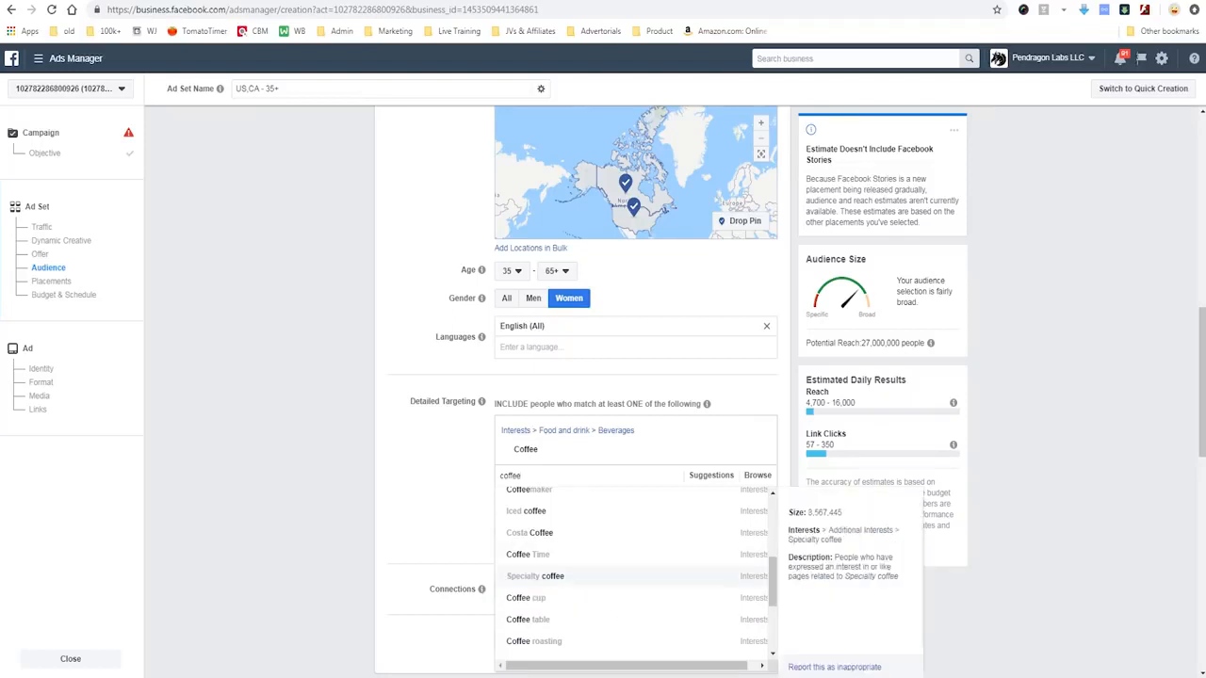
{"action": "left_click", "coordinate": [537, 576]}
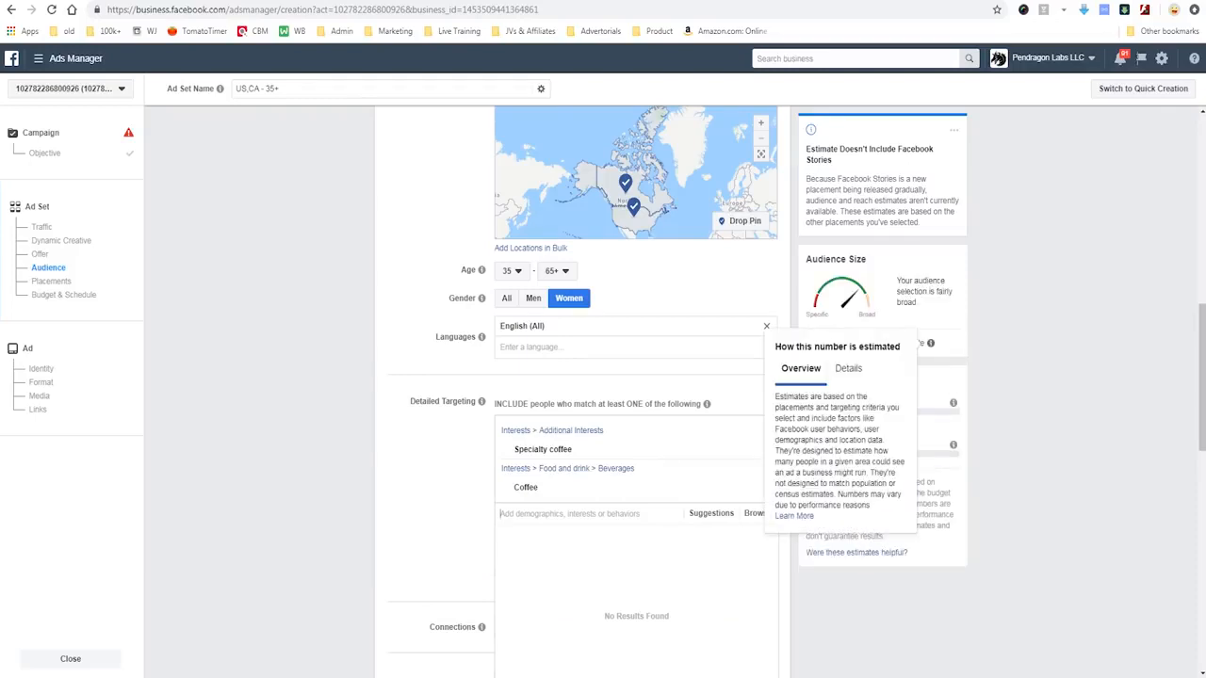
- Find the Coffee cup interest among the coffee matches and add it to the detailed targeting
{"action": "type", "text": "coffee"}
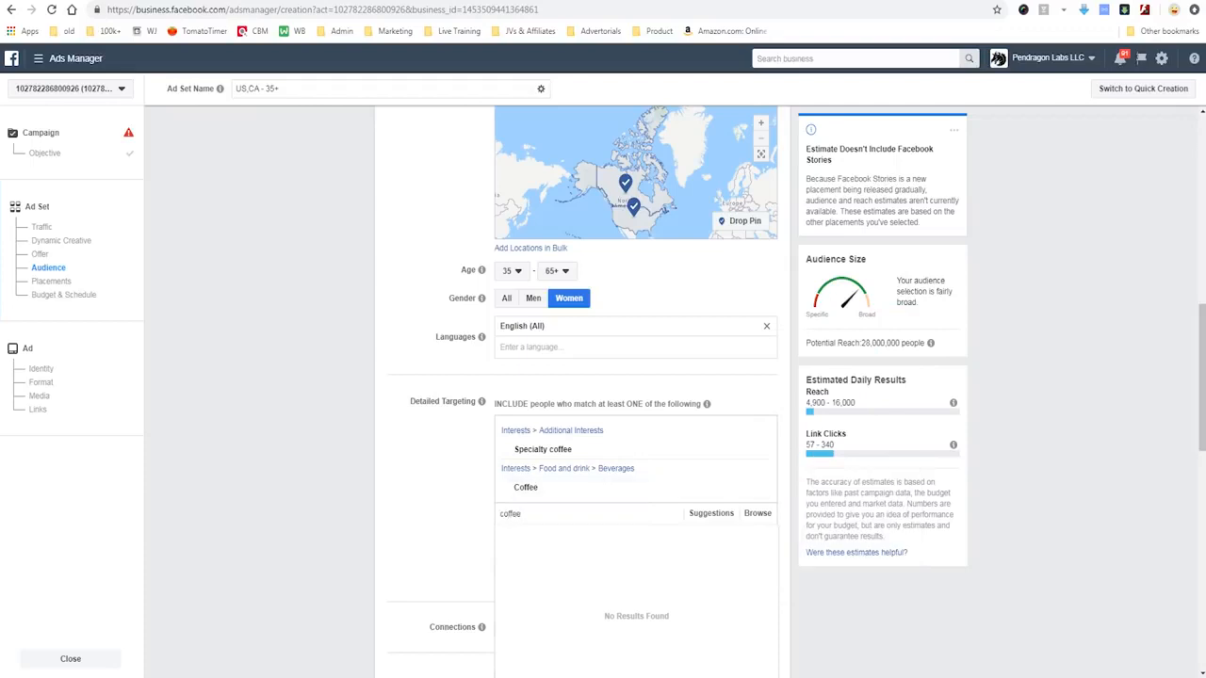
{"action": "scroll", "coordinate": [637, 596], "scroll_direction": "down", "scroll_amount": 7}
{"action": "scroll", "coordinate": [637, 595], "scroll_direction": "down", "scroll_amount": 2}
{"action": "scroll", "coordinate": [636, 565], "scroll_direction": "up", "scroll_amount": 3}
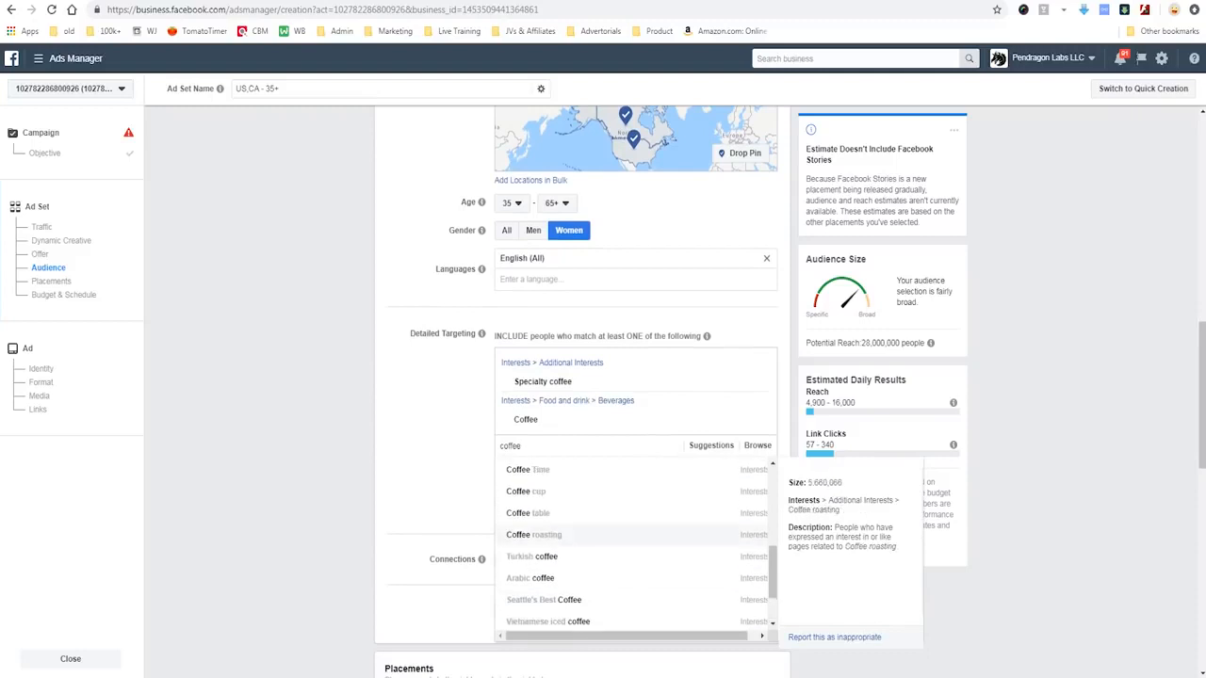
{"action": "left_click", "coordinate": [525, 491]}
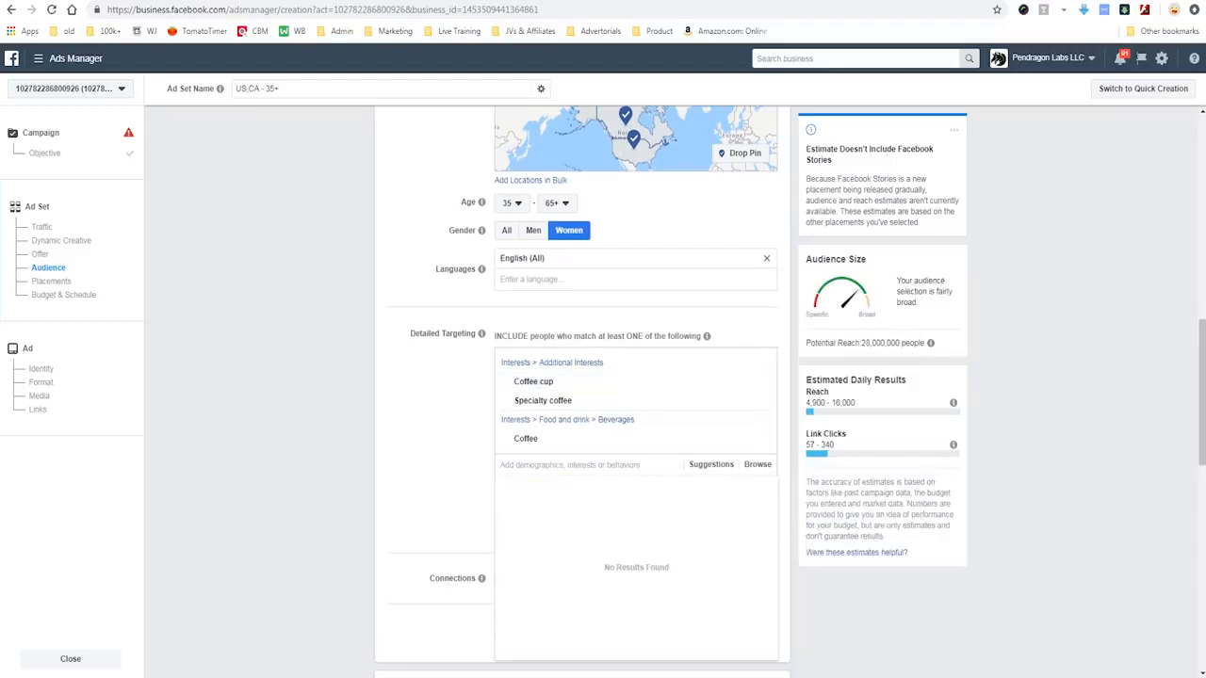
{"action": "key", "text": "Escape"}
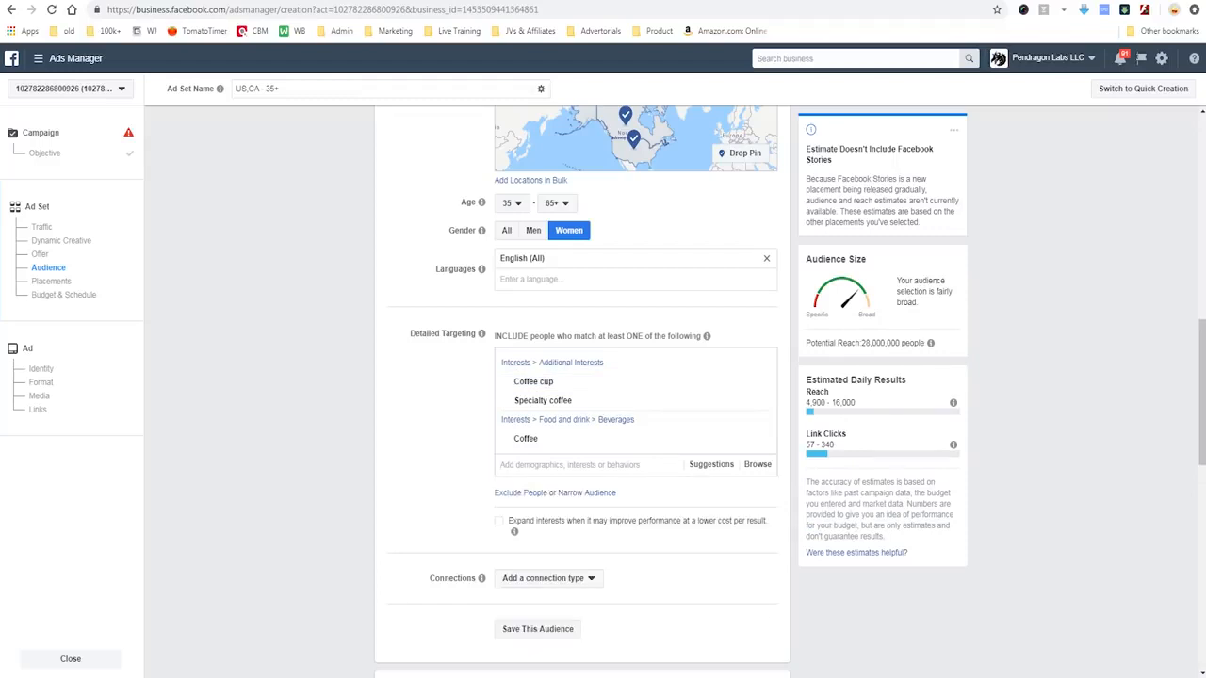
- Search the detailed targeting for "engaged shopper" and add the Engaged Shoppers purchase behavior to the audience
{"action": "scroll", "coordinate": [582, 377], "scroll_direction": "down", "scroll_amount": 1}
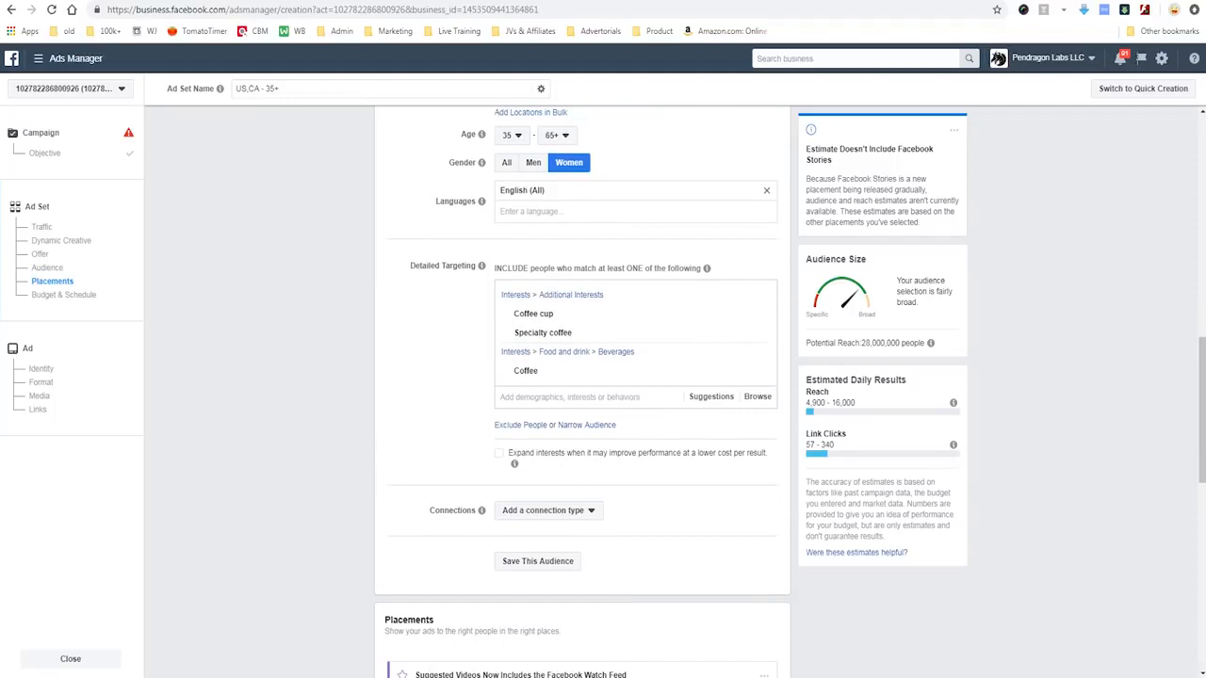
{"action": "left_click", "coordinate": [576, 397]}
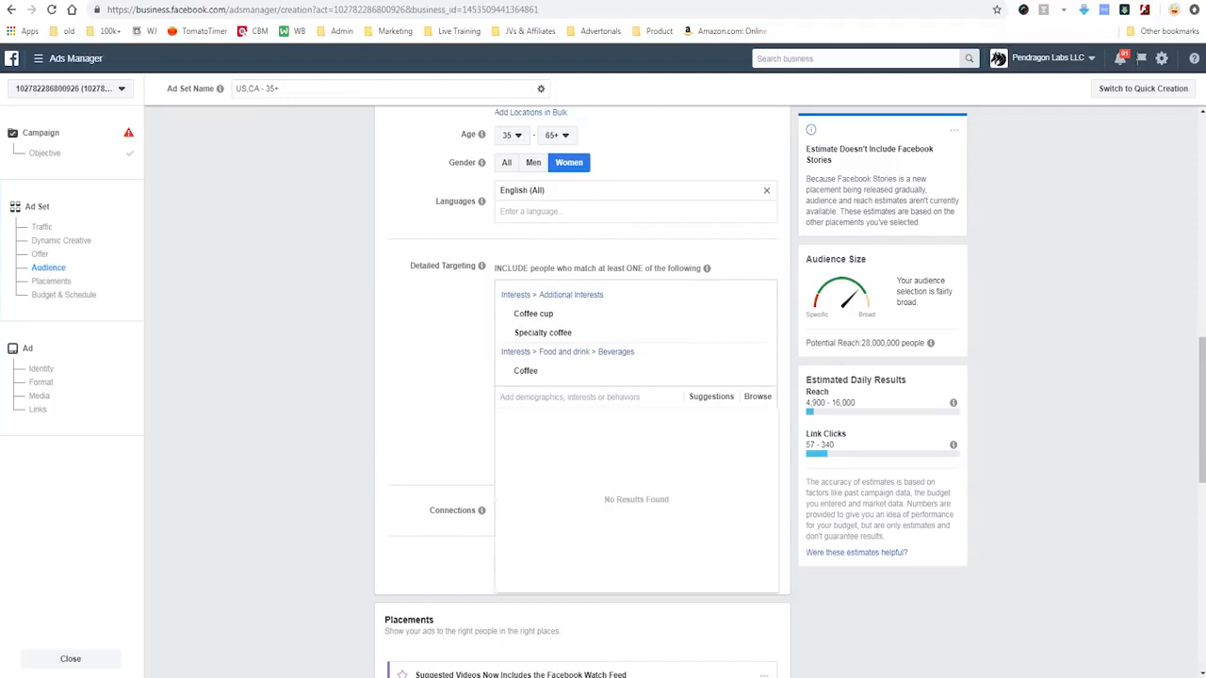
{"action": "type", "text": "enga"}
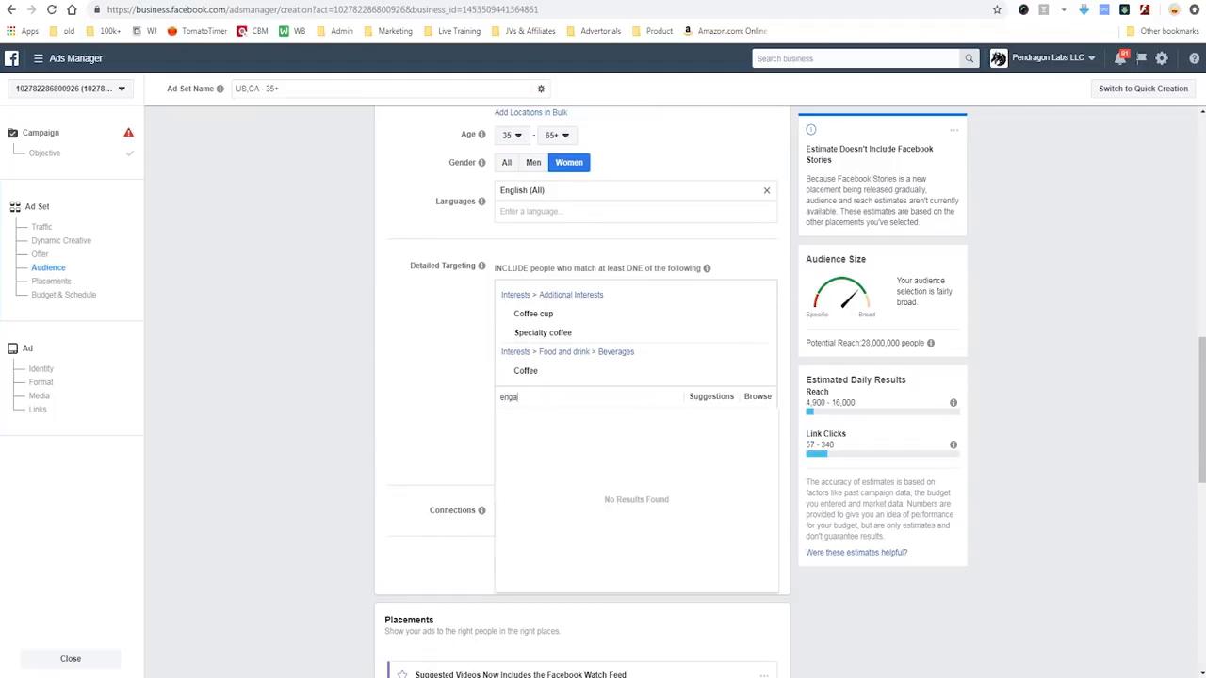
{"action": "type", "text": "ged shopper"}
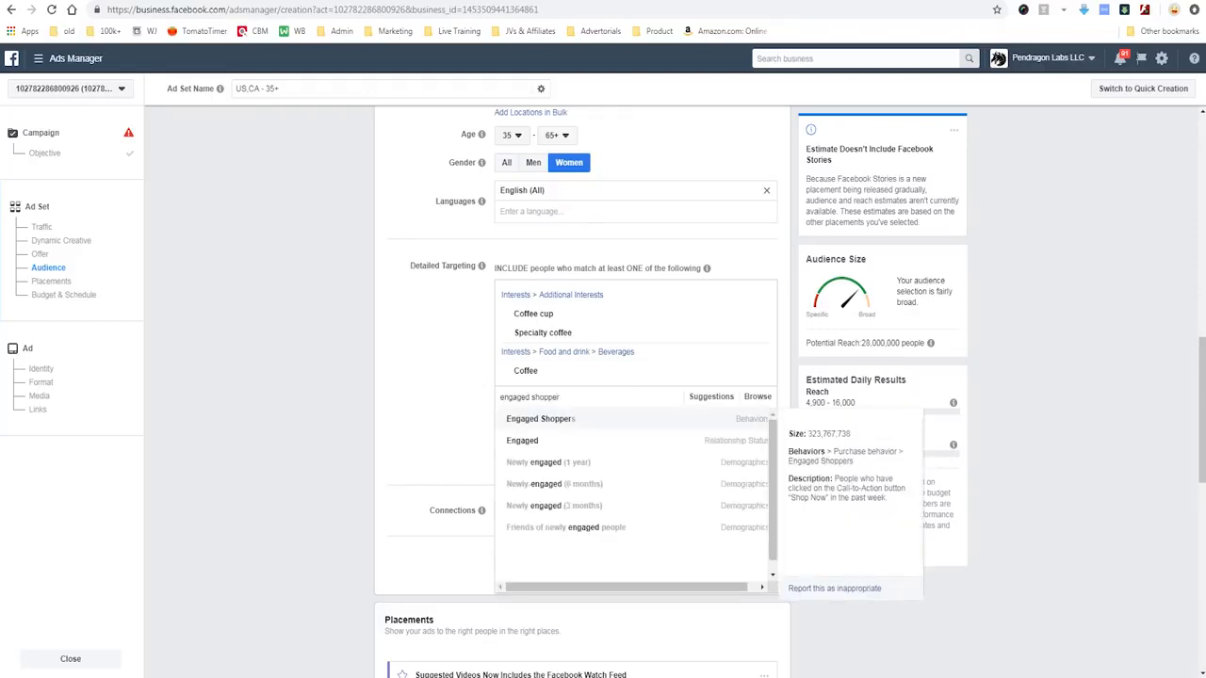
{"action": "left_click_drag", "start_coordinate": [788, 446], "coordinate": [883, 437]}
{"action": "mouse_move", "coordinate": [794, 471]}
{"action": "left_mouse_down"}
{"action": "mouse_move", "coordinate": [921, 471]}
{"action": "mouse_move", "coordinate": [876, 433]}
{"action": "mouse_move", "coordinate": [761, 440]}
{"action": "left_mouse_up"}
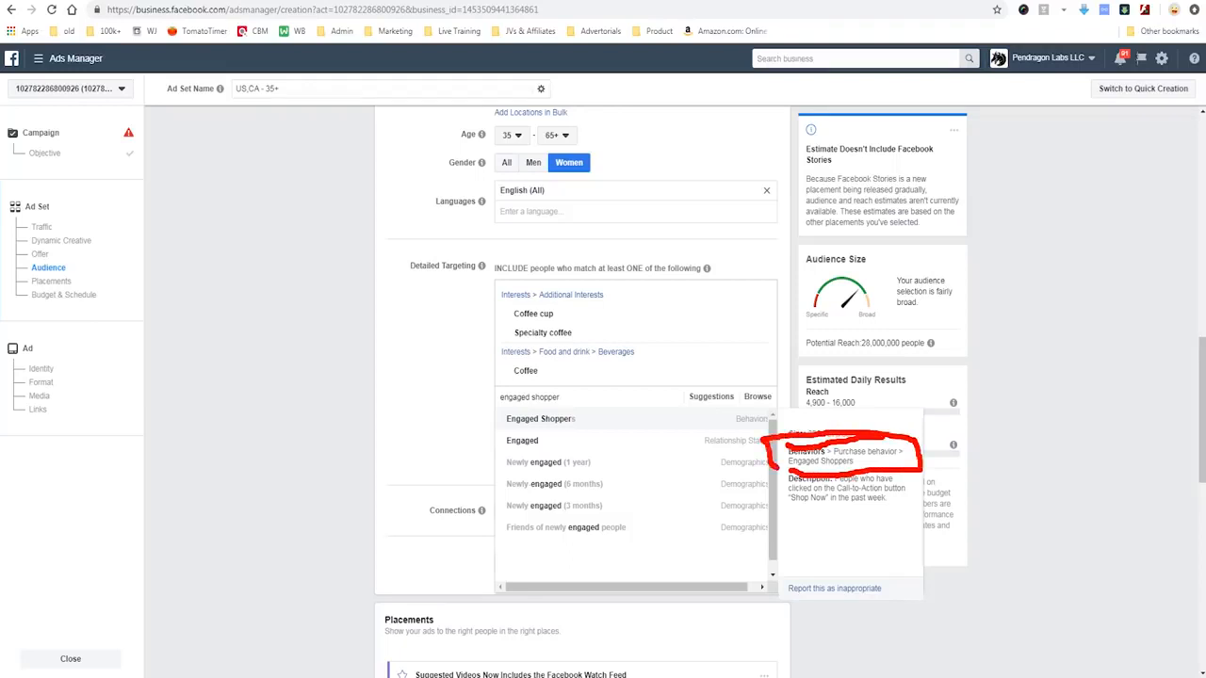
{"action": "key", "text": "Escape"}
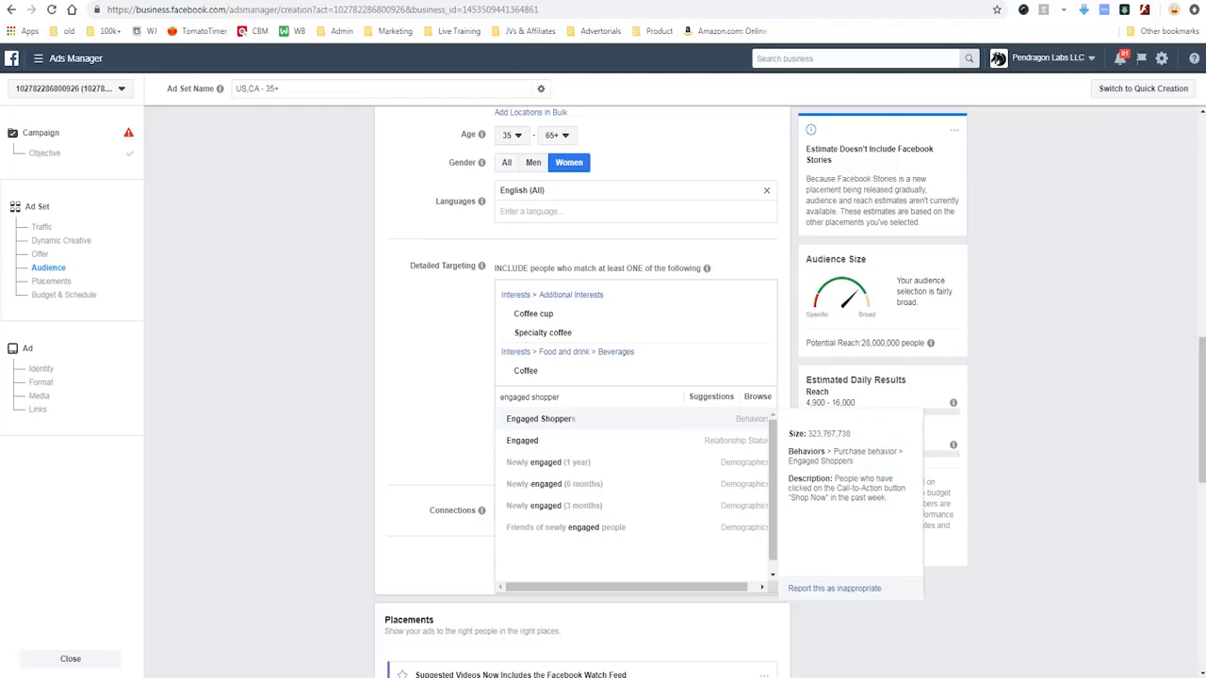
{"action": "mouse_move", "coordinate": [780, 471]}
{"action": "left_mouse_down"}
{"action": "mouse_move", "coordinate": [891, 520]}
{"action": "mouse_move", "coordinate": [921, 500]}
{"action": "mouse_move", "coordinate": [857, 469]}
{"action": "mouse_move", "coordinate": [771, 473]}
{"action": "left_mouse_up"}
{"action": "left_click_drag", "start_coordinate": [811, 650], "coordinate": [810, 520]}
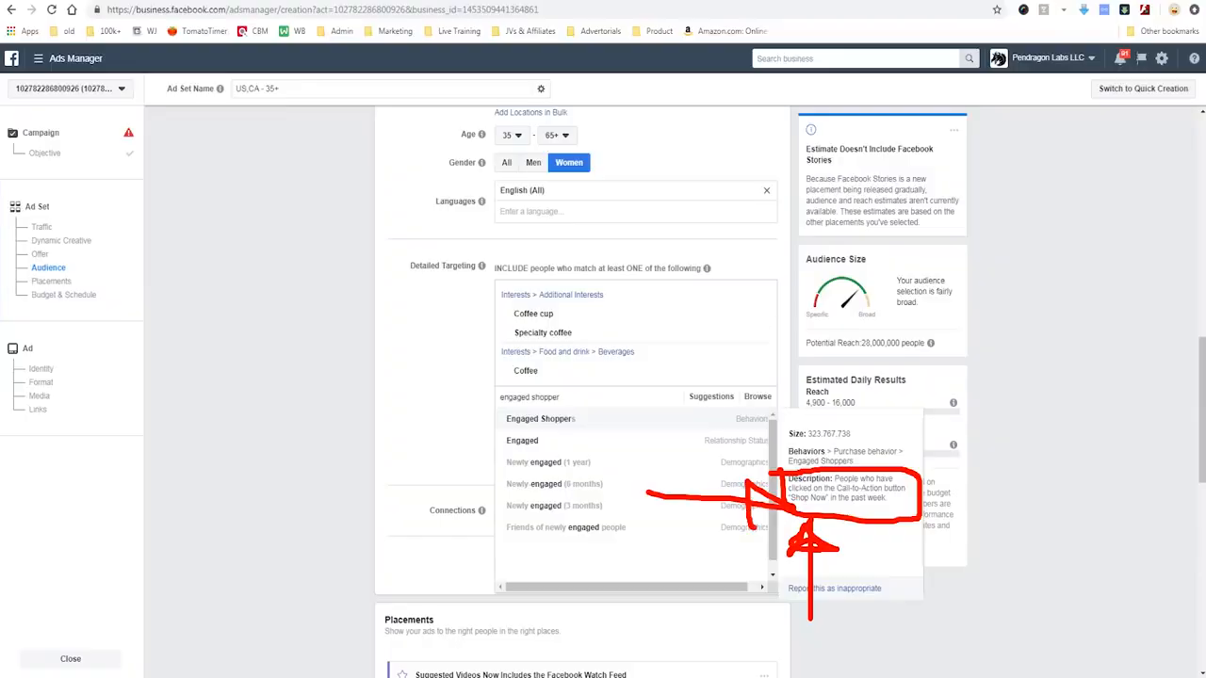
{"action": "key", "text": "Escape"}
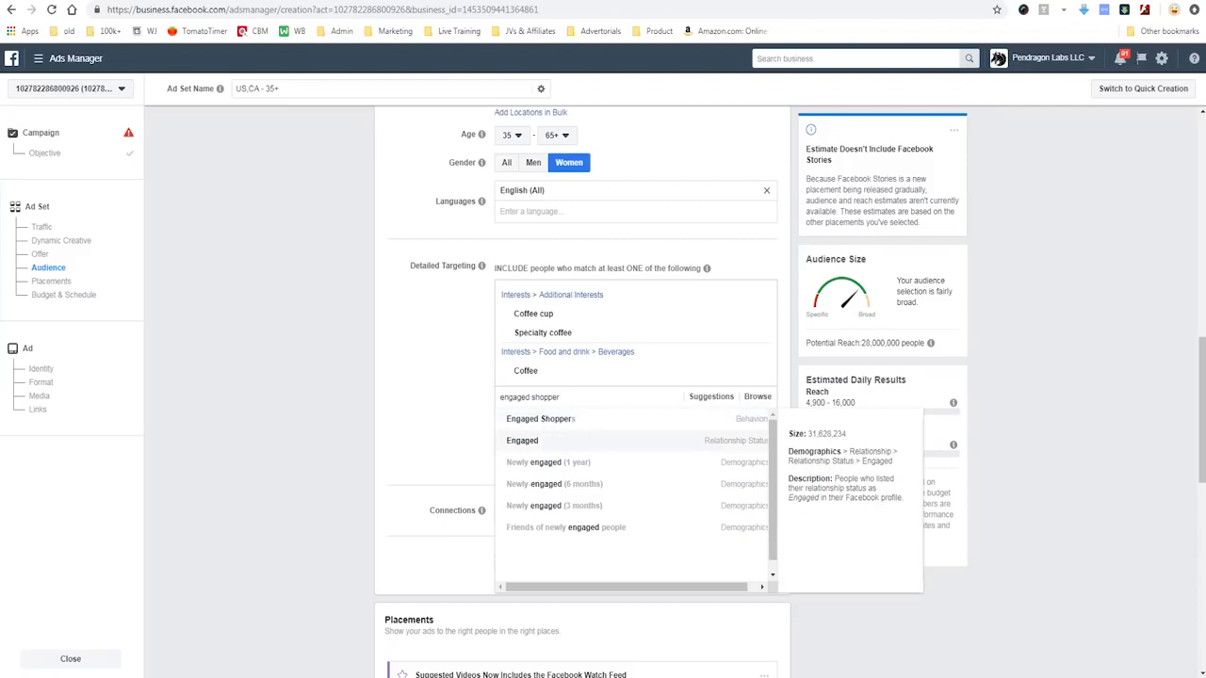
{"action": "key", "text": "Return"}
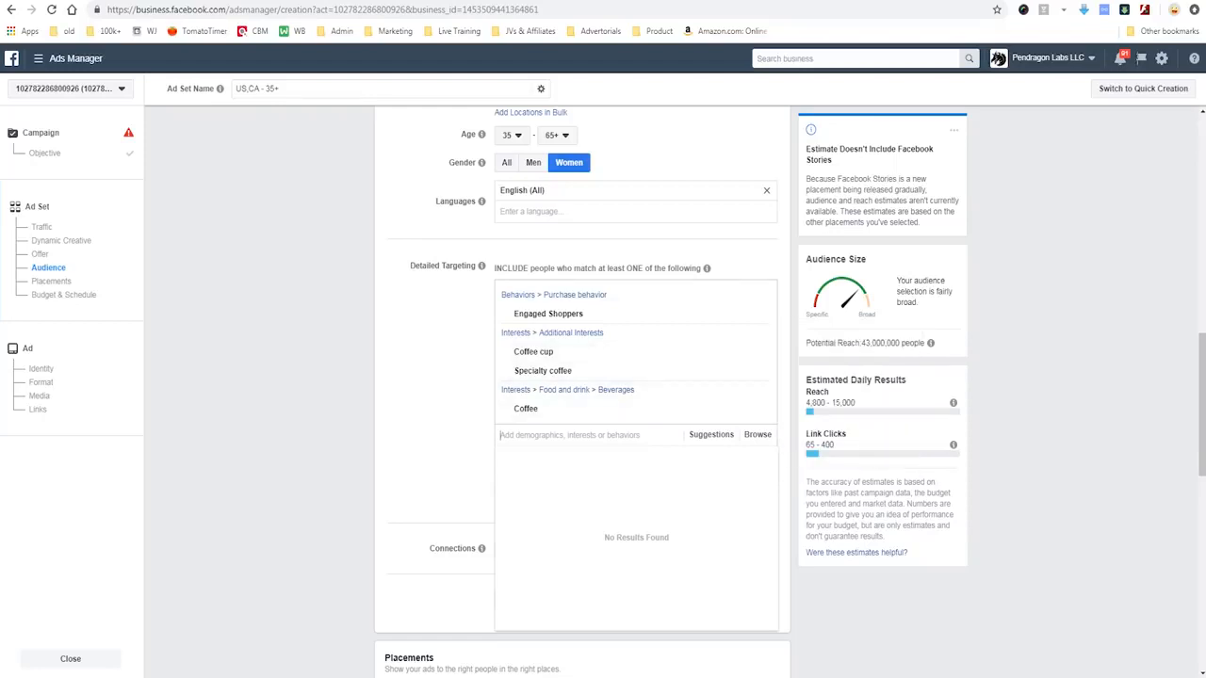
{"action": "key", "text": "Escape"}
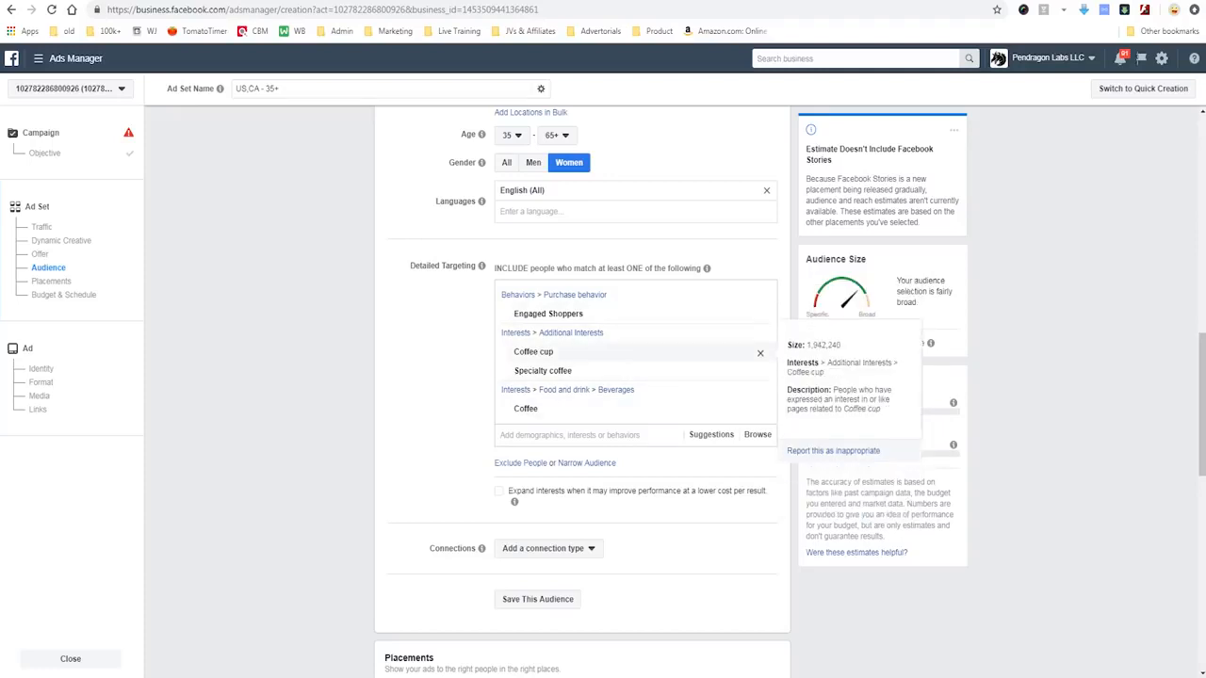
- Remove the Coffee and Specialty coffee interests from the audience's detailed targeting
{"action": "left_click", "coordinate": [759, 410]}
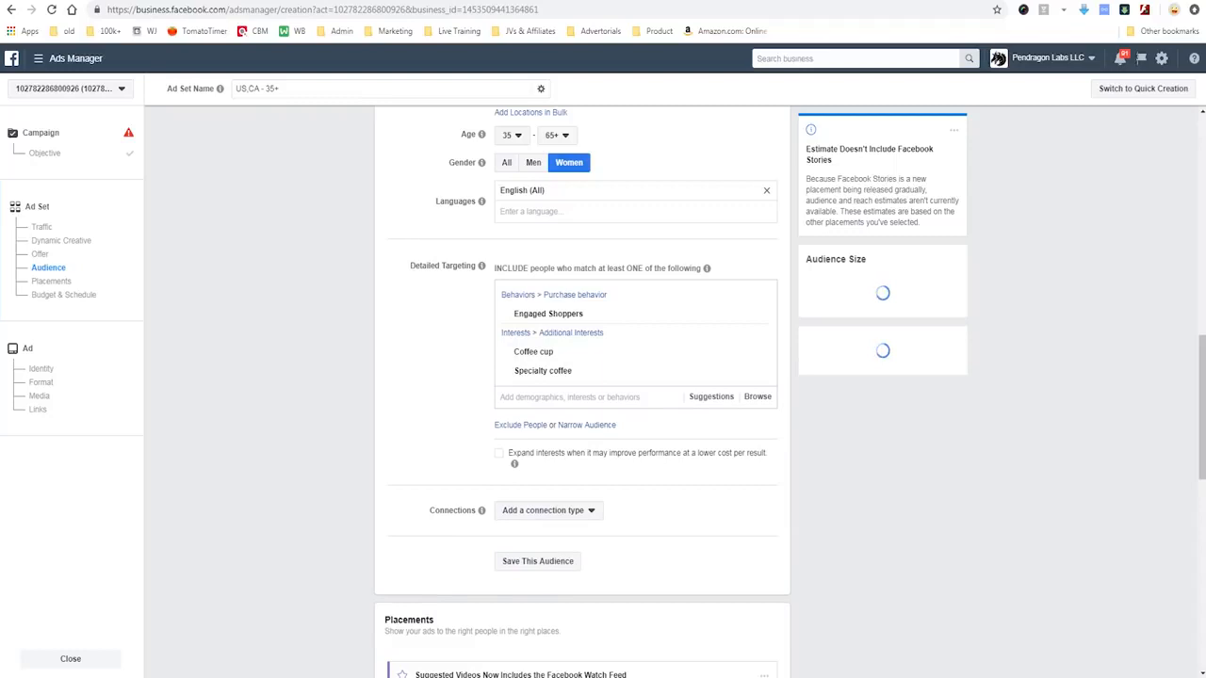
{"action": "left_click", "coordinate": [759, 371]}
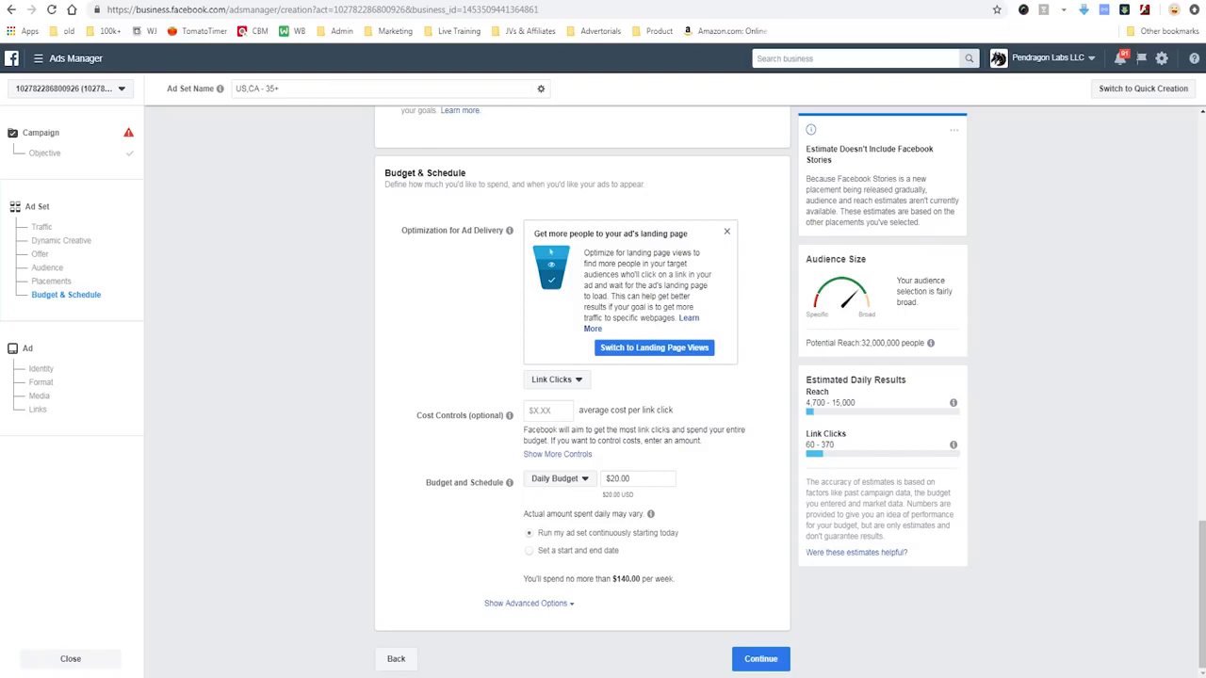
- Choose Link Clicks as the ad set's optimization for ad delivery and continue to the ad setup
{"action": "left_click", "coordinate": [557, 380]}
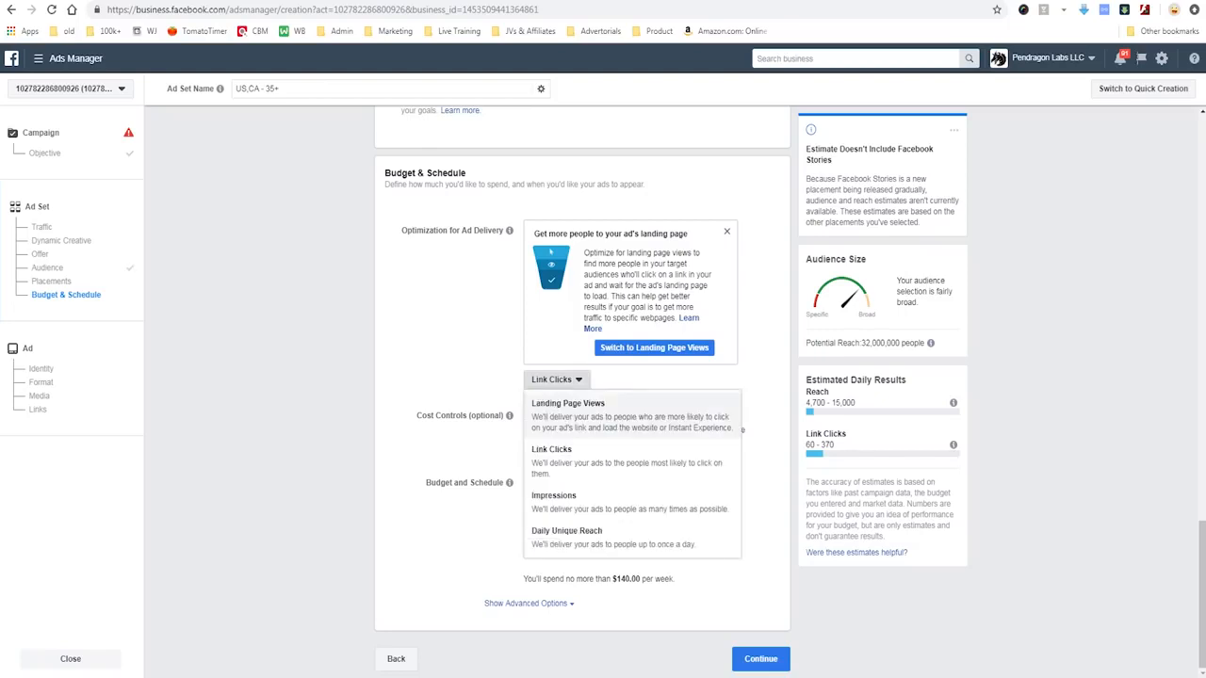
{"action": "left_click", "coordinate": [586, 459]}
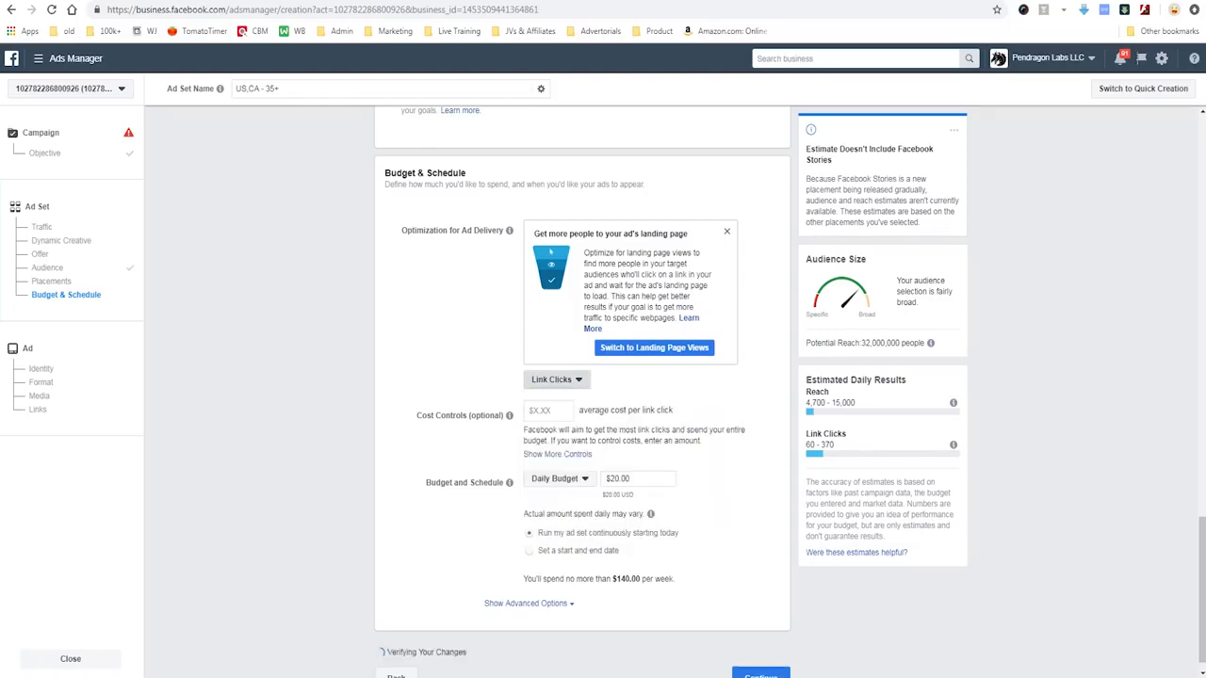
{"action": "left_click", "coordinate": [548, 411]}
{"action": "left_click", "coordinate": [716, 479]}
{"action": "mouse_move", "coordinate": [518, 396]}
{"action": "left_mouse_down"}
{"action": "mouse_move", "coordinate": [421, 383]}
{"action": "mouse_move", "coordinate": [518, 433]}
{"action": "mouse_move", "coordinate": [485, 395]}
{"action": "left_mouse_up"}
{"action": "mouse_move", "coordinate": [294, 394]}
{"action": "left_mouse_down"}
{"action": "mouse_move", "coordinate": [335, 439]}
{"action": "mouse_move", "coordinate": [344, 415]}
{"action": "left_mouse_up"}
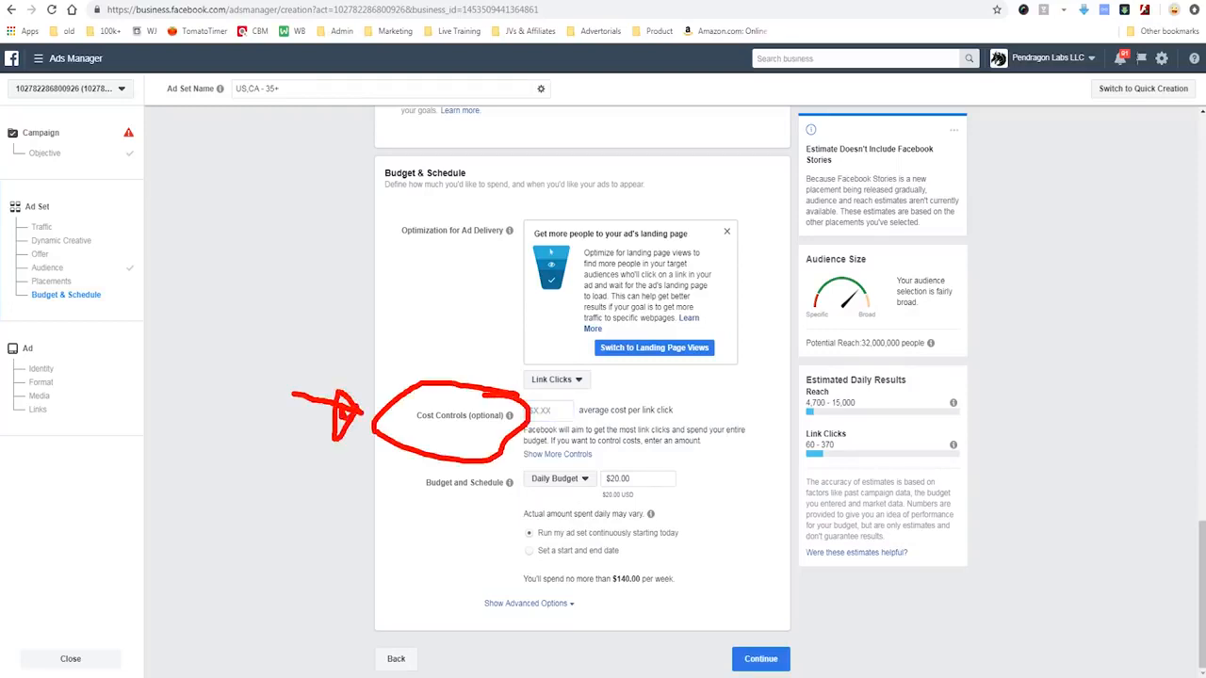
{"action": "key", "text": "Escape"}
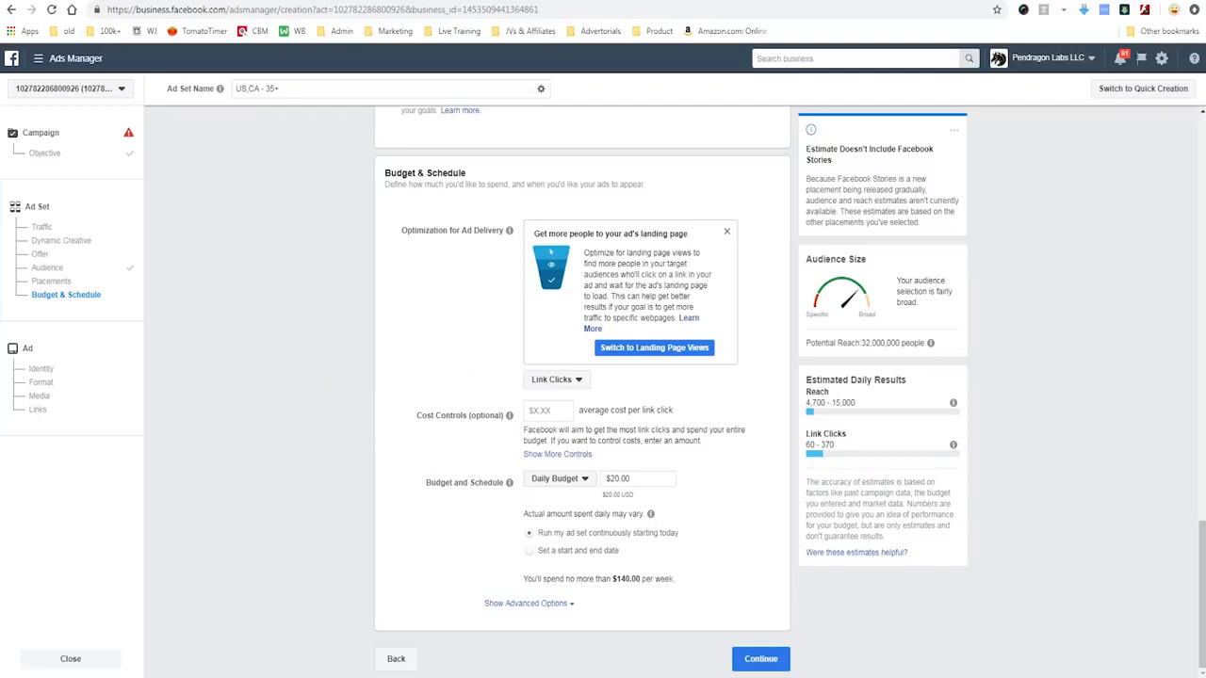
{"action": "mouse_move", "coordinate": [794, 634]}
{"action": "left_mouse_down"}
{"action": "mouse_move", "coordinate": [711, 629]}
{"action": "mouse_move", "coordinate": [741, 623]}
{"action": "mouse_move", "coordinate": [728, 626]}
{"action": "left_mouse_up"}
{"action": "key", "text": "Escape"}
{"action": "left_click", "coordinate": [761, 659]}
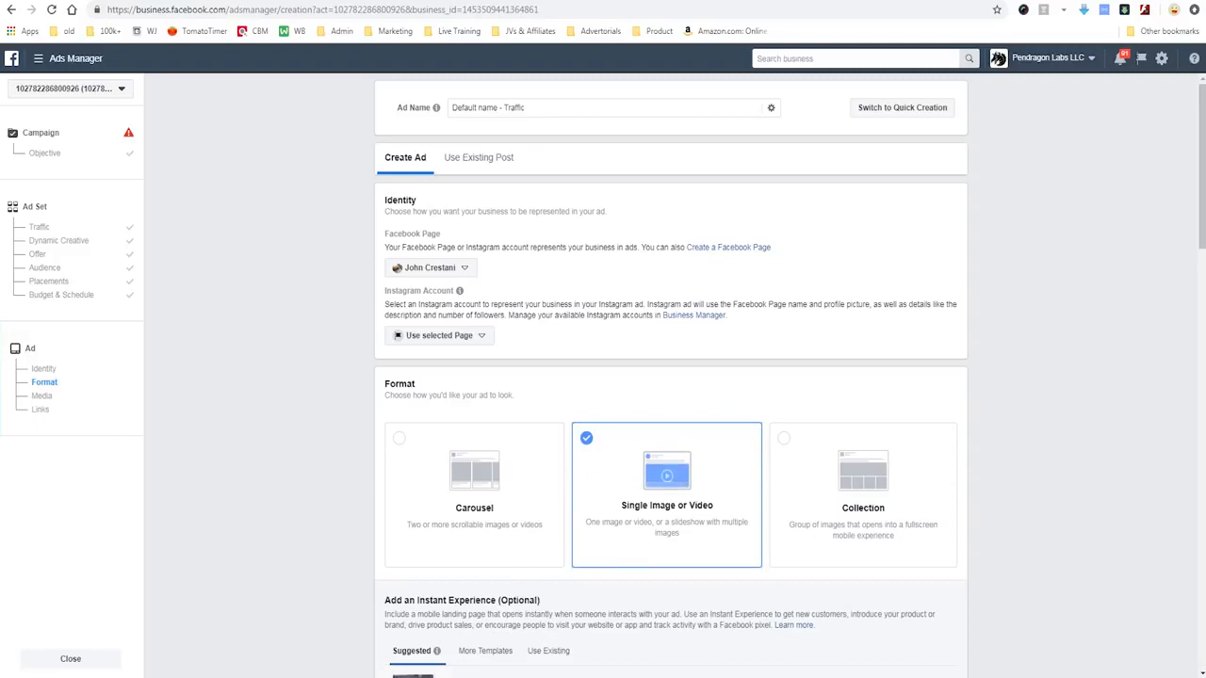
{"action": "mouse_move", "coordinate": [563, 409]}
{"action": "left_mouse_down"}
{"action": "mouse_move", "coordinate": [568, 558]}
{"action": "mouse_move", "coordinate": [783, 581]}
{"action": "mouse_move", "coordinate": [774, 420]}
{"action": "mouse_move", "coordinate": [494, 411]}
{"action": "left_mouse_up"}
{"action": "mouse_move", "coordinate": [342, 400]}
{"action": "left_mouse_down"}
{"action": "mouse_move", "coordinate": [638, 498]}
{"action": "mouse_move", "coordinate": [545, 521]}
{"action": "left_mouse_up"}
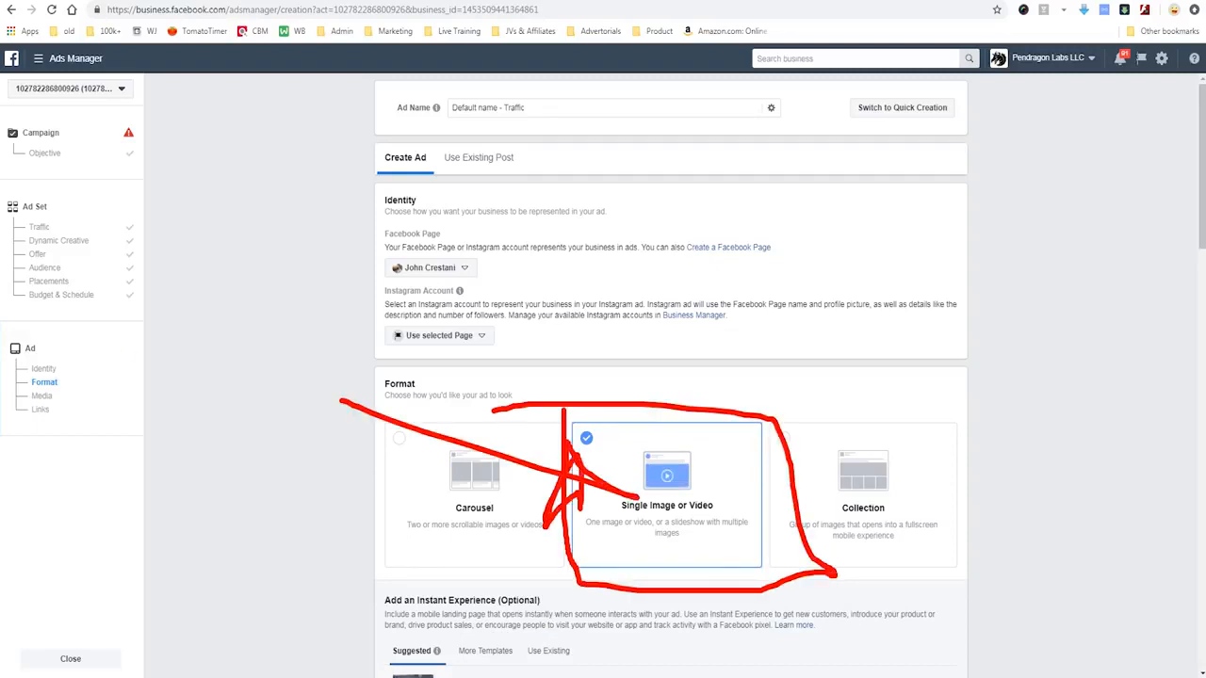
{"action": "key", "text": "Escape"}
- Enter "Like coffeee mugs! Ours is the BESHT!!@!!!" as the ad's text in the Links section
{"action": "scroll", "coordinate": [546, 521], "scroll_direction": "down", "scroll_amount": 1}
{"action": "scroll", "coordinate": [671, 391], "scroll_direction": "down", "scroll_amount": 5}
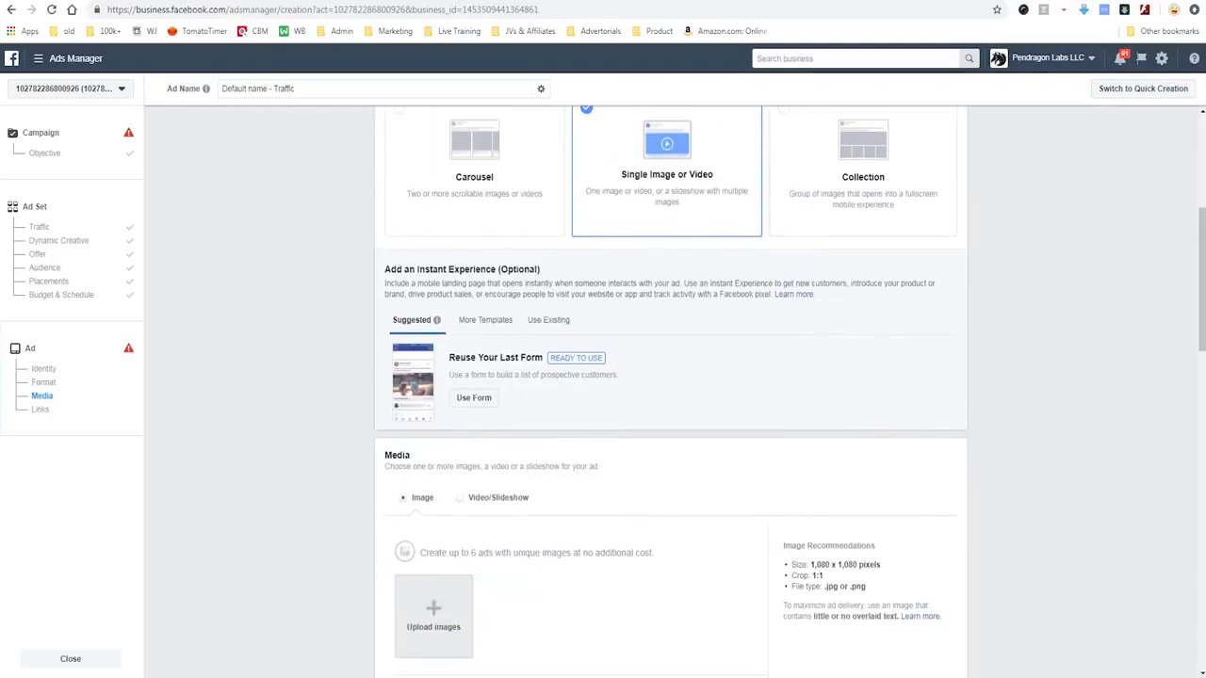
{"action": "scroll", "coordinate": [671, 391], "scroll_direction": "down", "scroll_amount": 2}
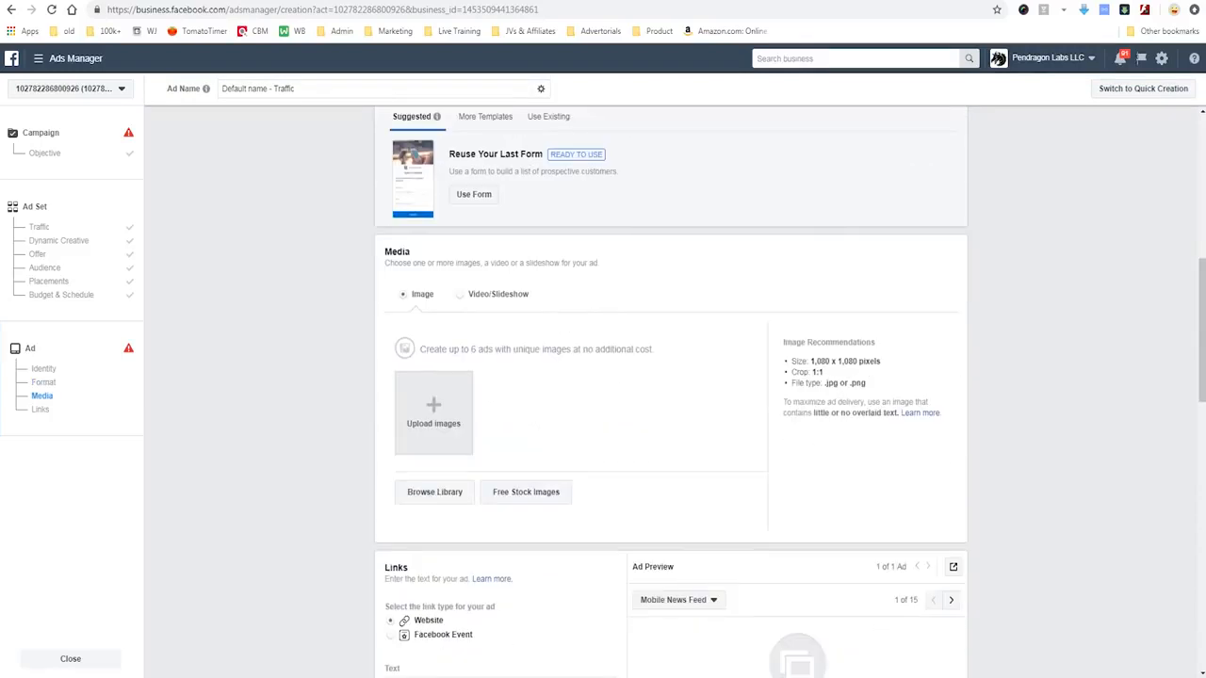
{"action": "scroll", "coordinate": [670, 391], "scroll_direction": "down", "scroll_amount": 4}
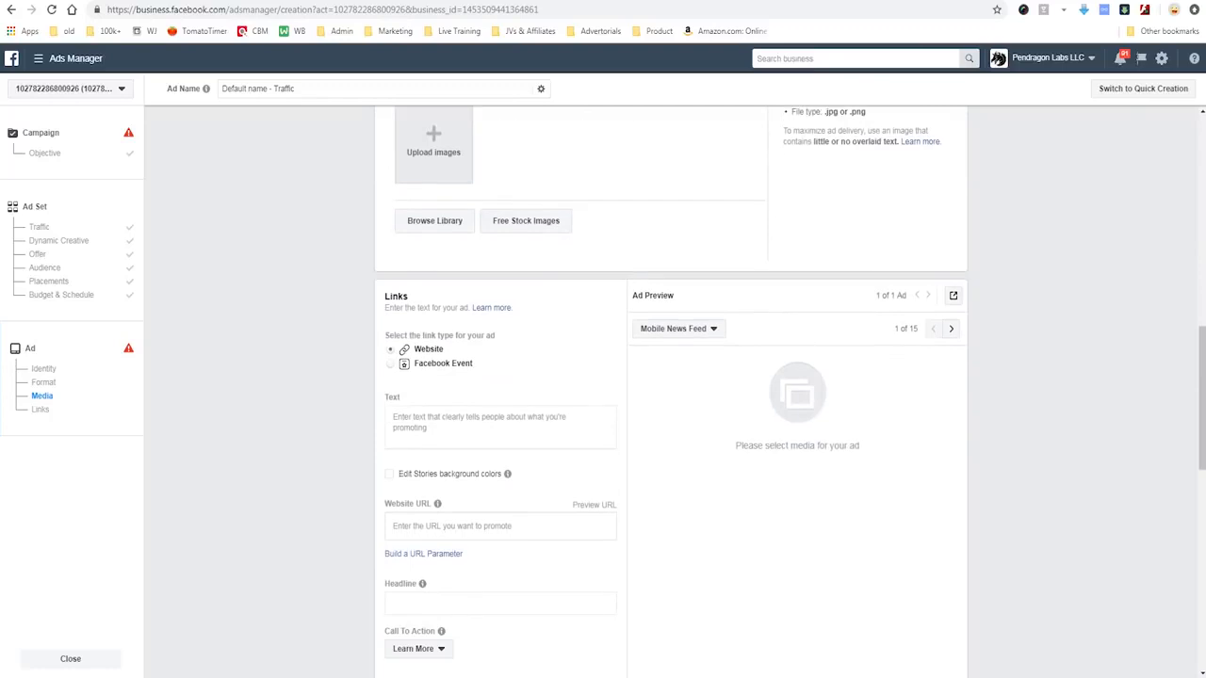
{"action": "left_click", "coordinate": [500, 427]}
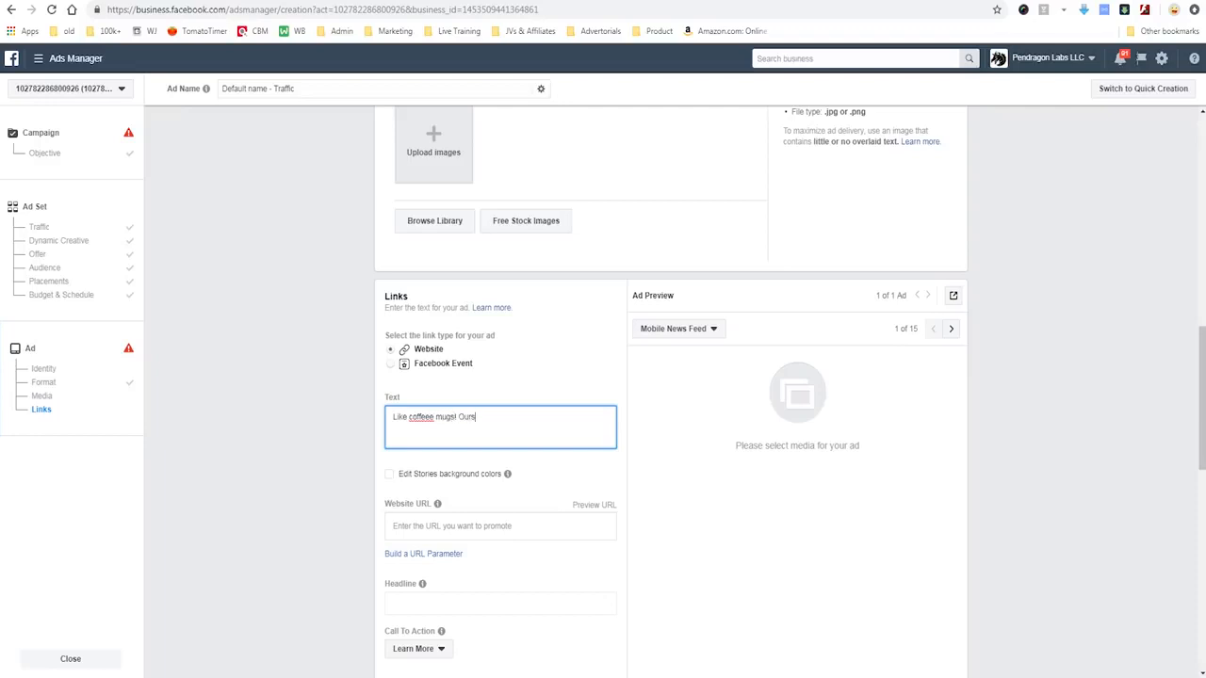
{"action": "type", "text": "Like coffeee mugs! Ours is the BESHT!!@!!!"}
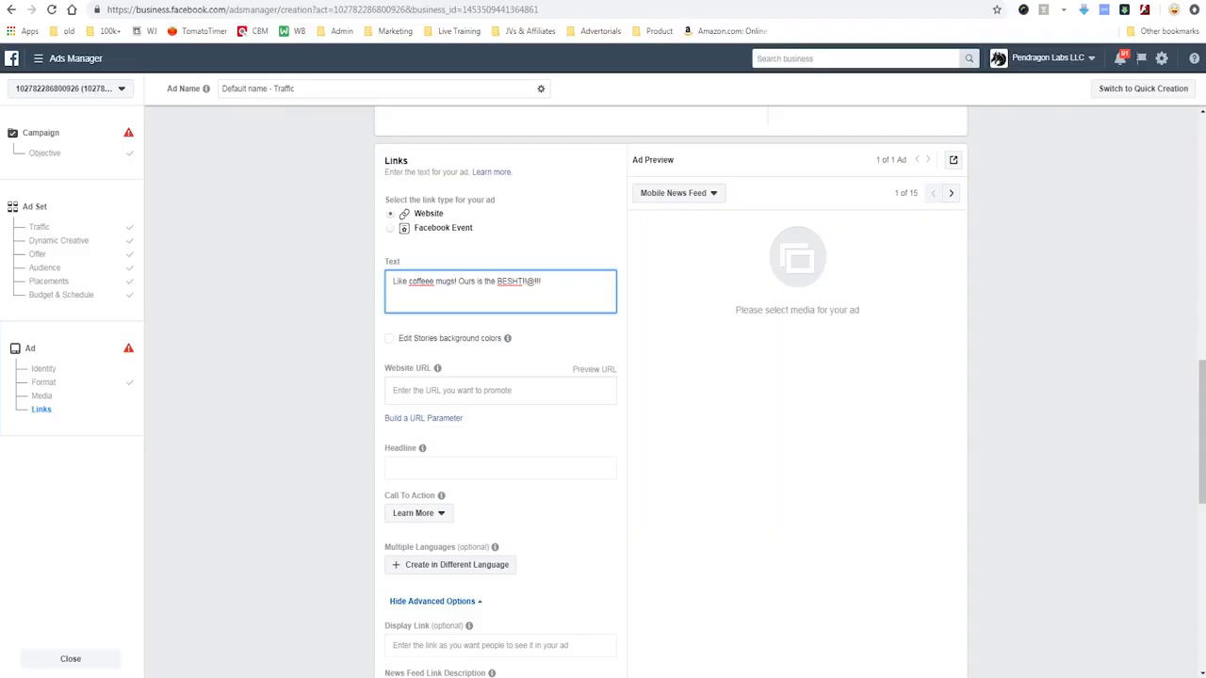
{"action": "scroll", "coordinate": [500, 395], "scroll_direction": "down", "scroll_amount": 3}
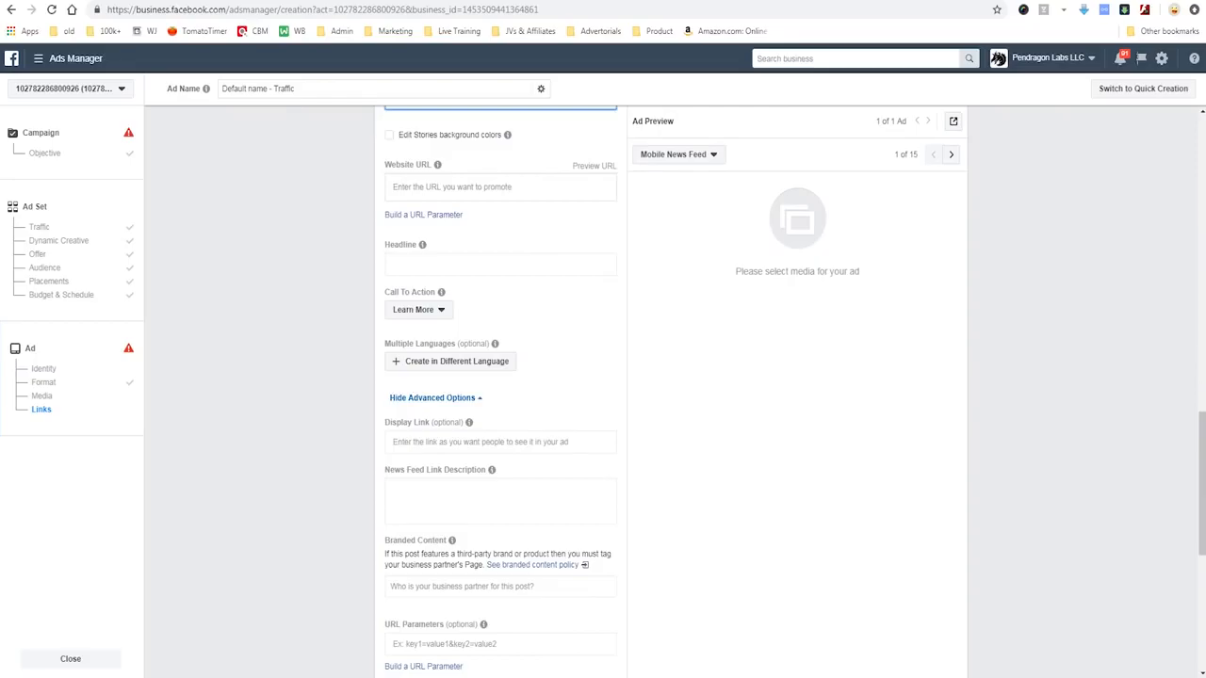